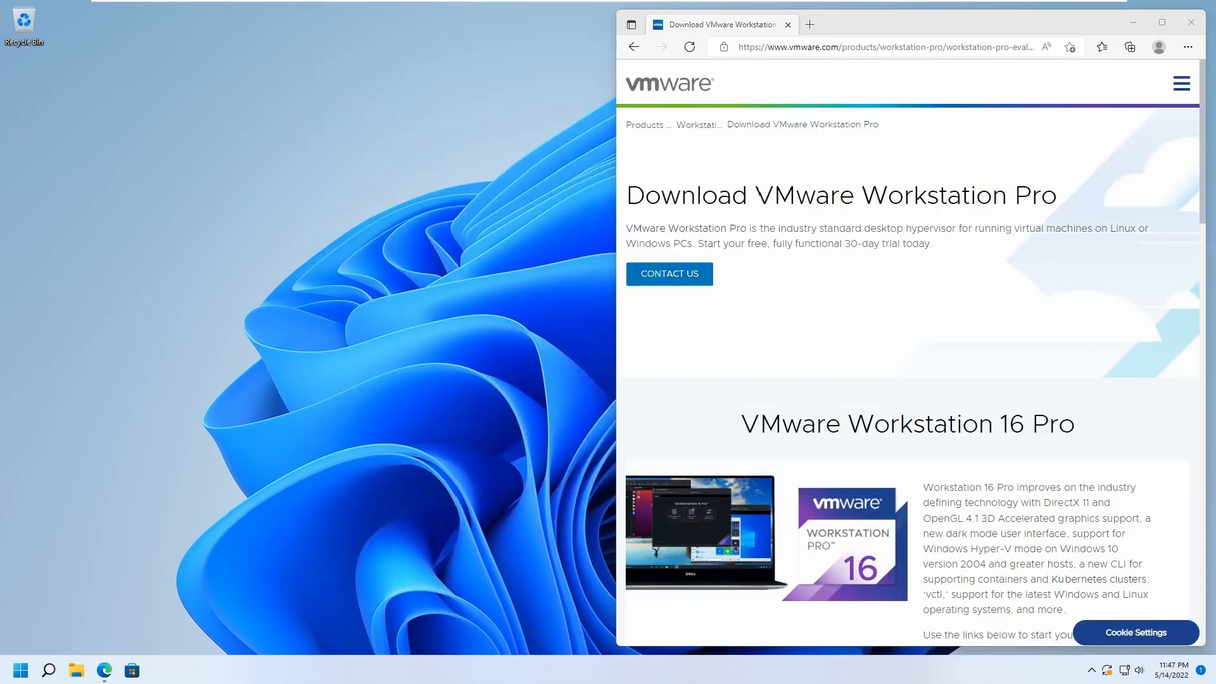
# Read through the VMware Workstation Pro download page and its Windows and Linux download options.
pyautogui.click(760, 137)
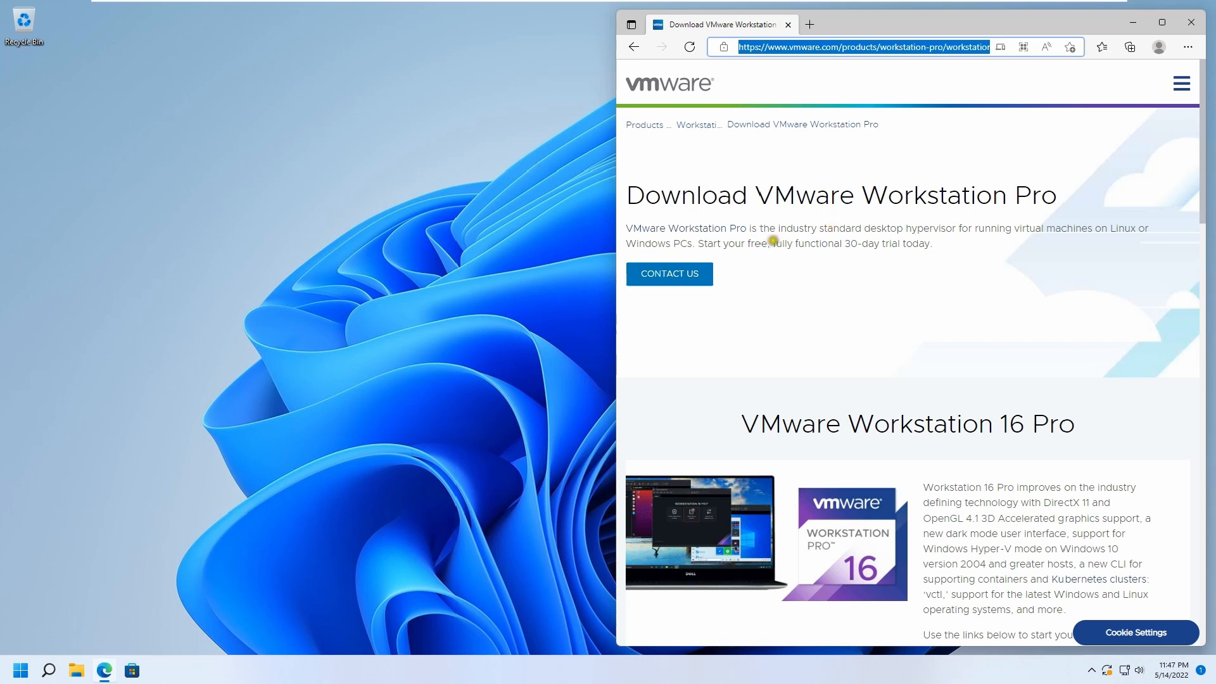
pyautogui.scroll(-10, 852, 363)
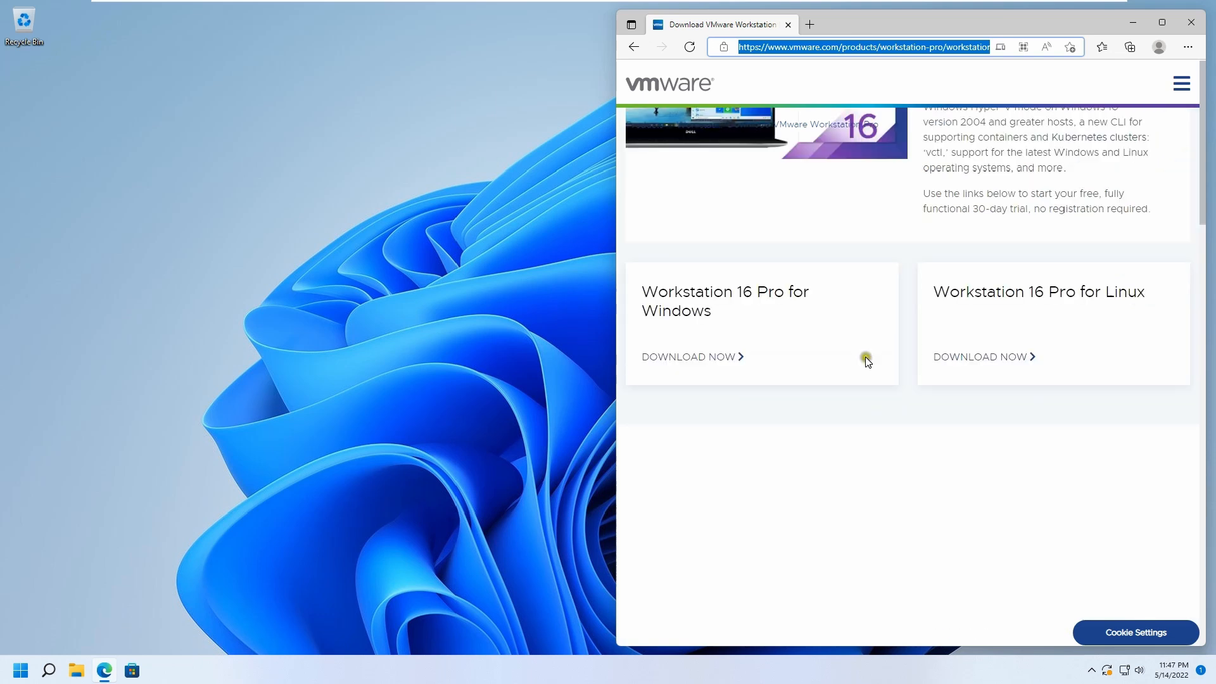
pyautogui.scroll(-5, 823, 380)
pyautogui.scroll(10, 789, 389)
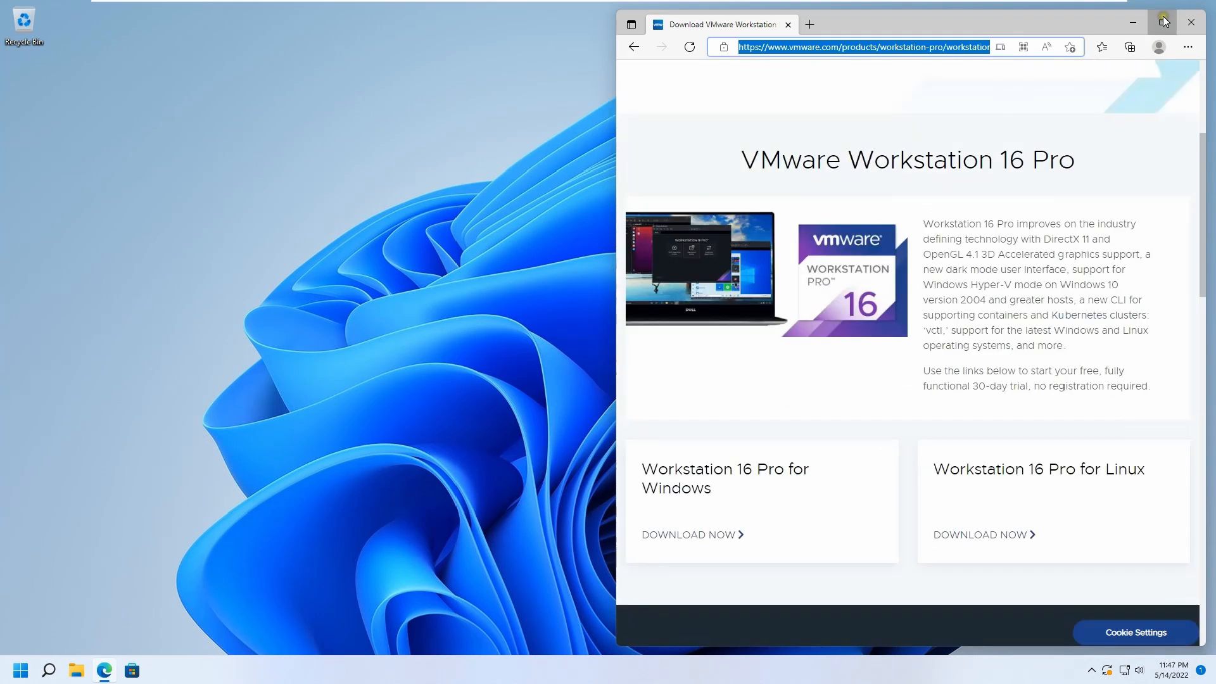
pyautogui.click(1163, 22)
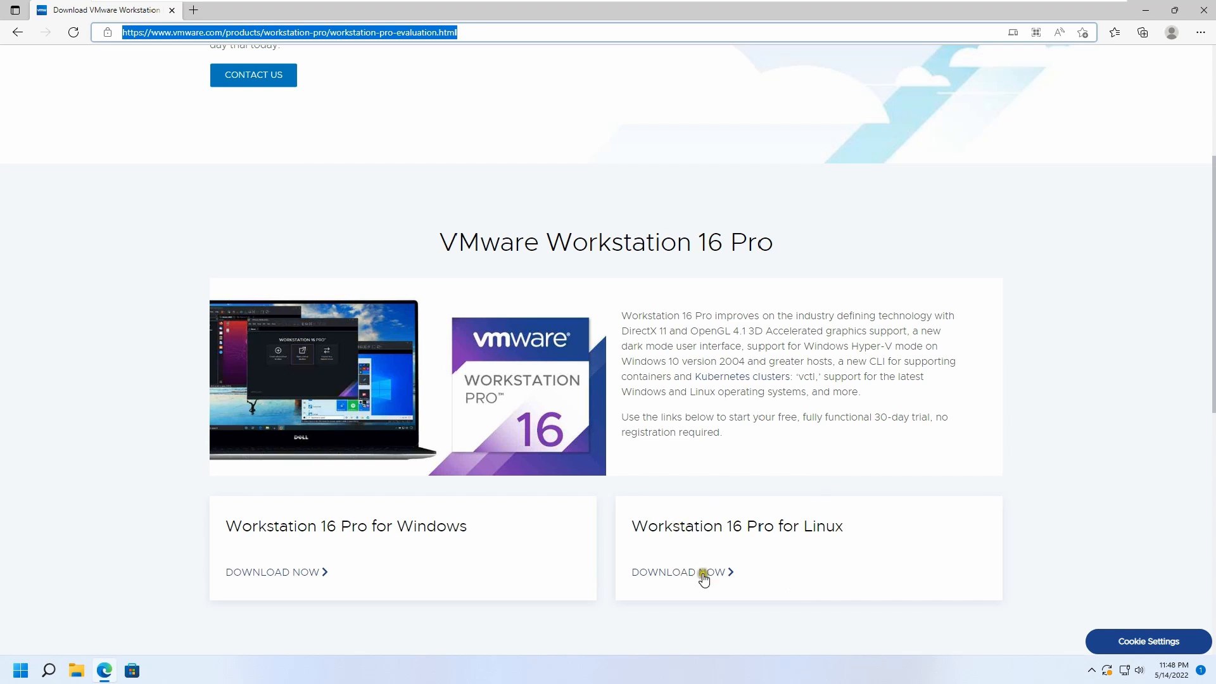
pyautogui.scroll(-4, 731, 569)
pyautogui.scroll(5, 735, 570)
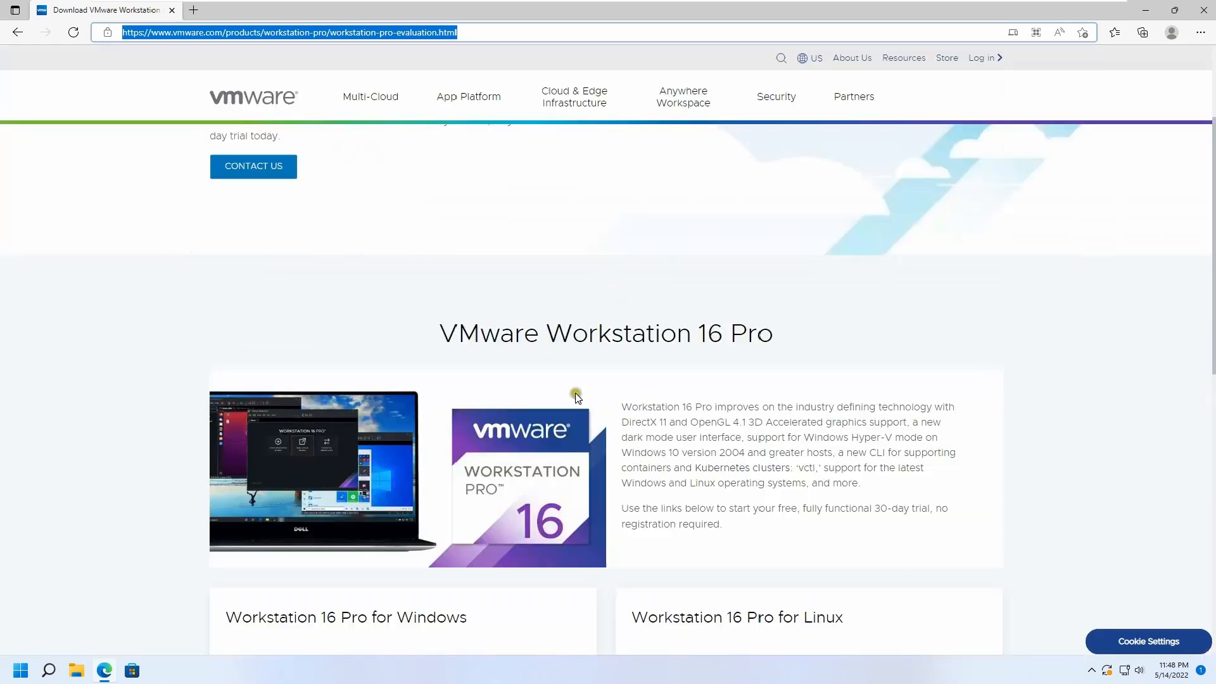
pyautogui.moveTo(440, 334); pyautogui.dragTo(790, 327)
pyautogui.click(789, 326)
pyautogui.scroll(-3, 789, 326)
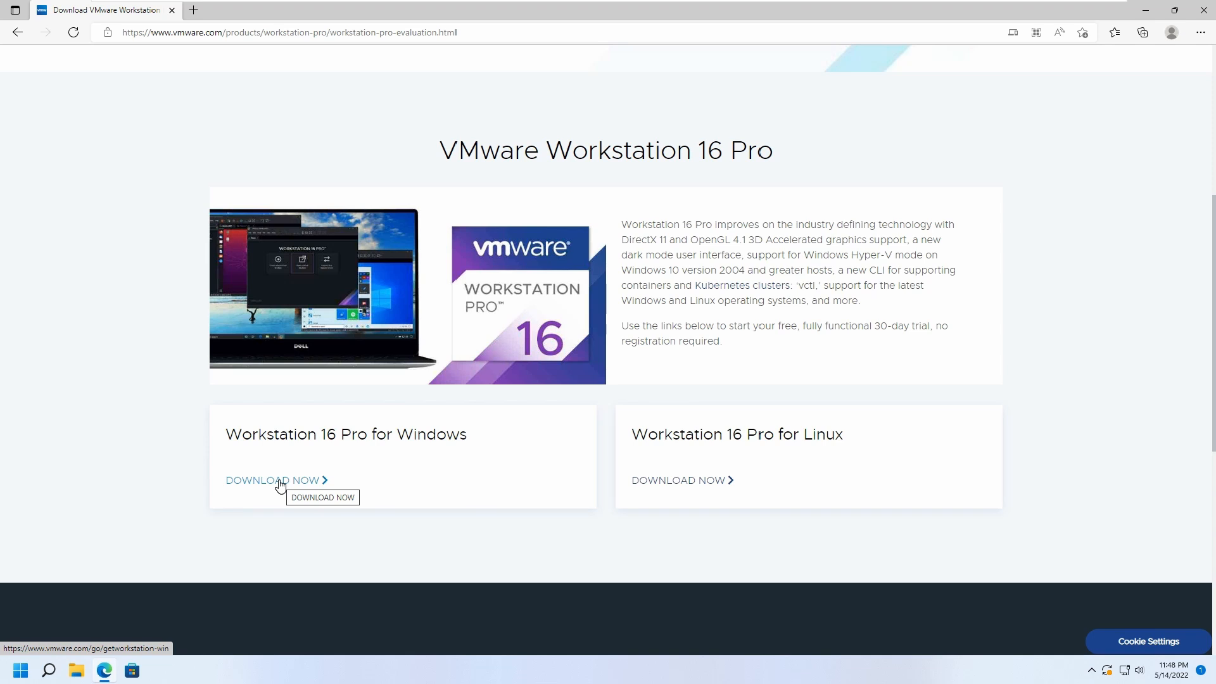
pyautogui.moveTo(619, 325); pyautogui.dragTo(935, 329)
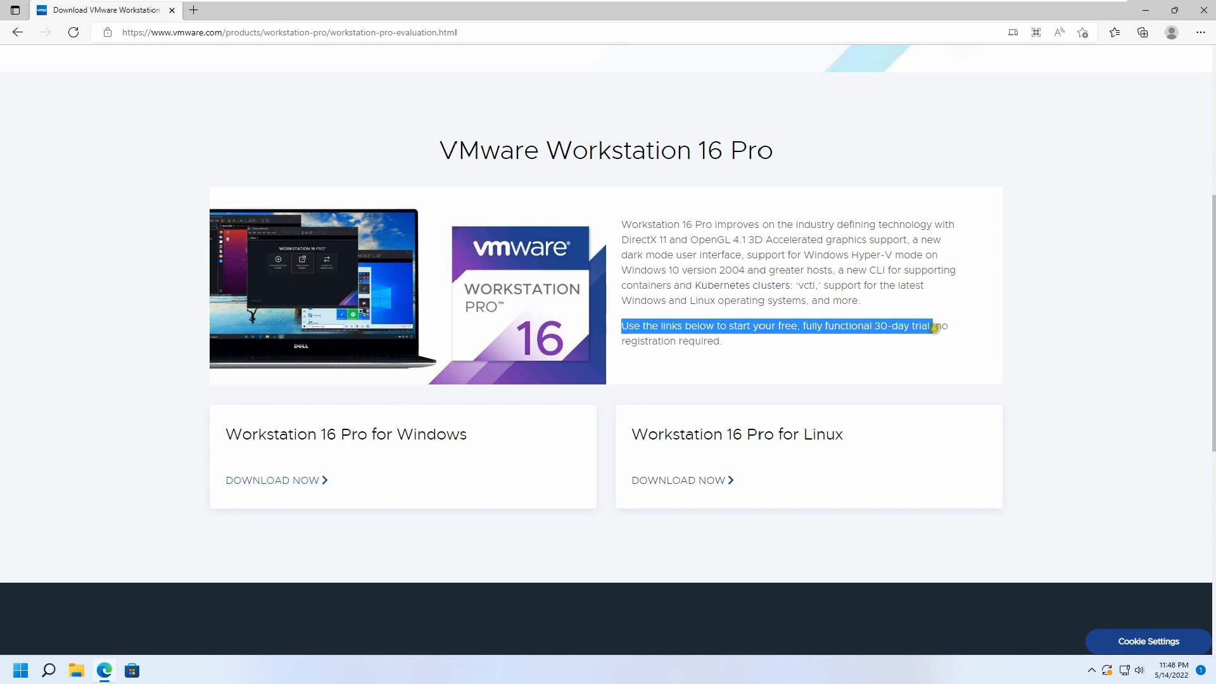
pyautogui.click(778, 348)
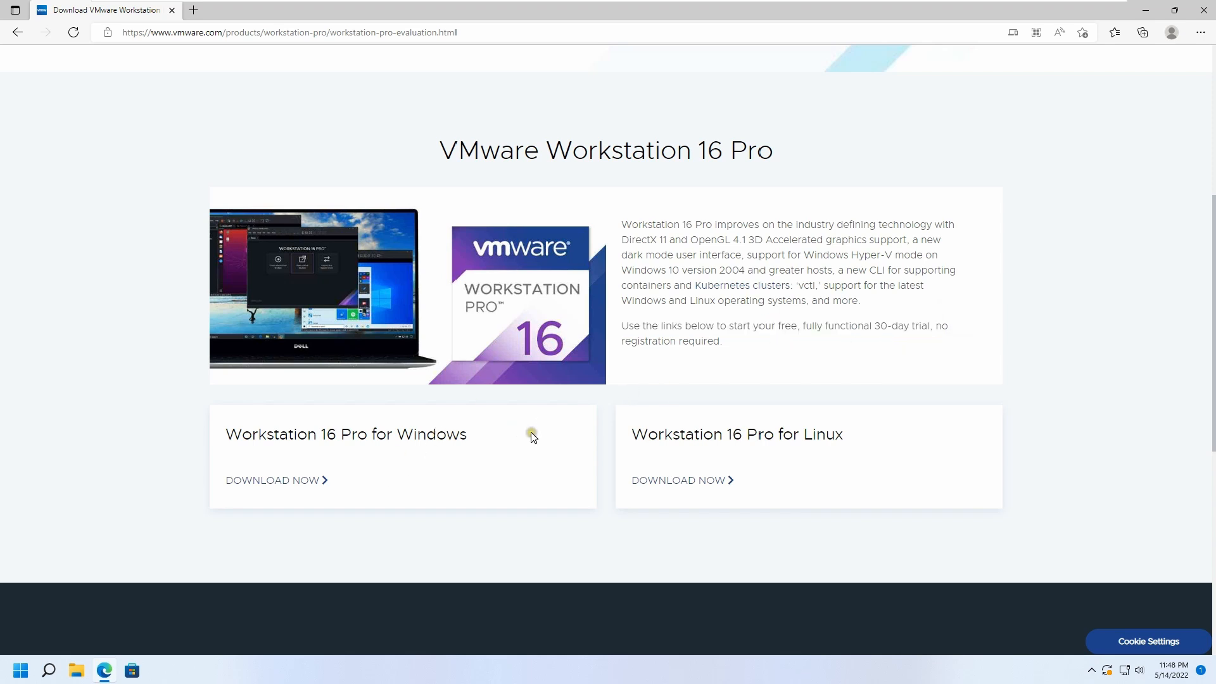
pyautogui.click(298, 482)
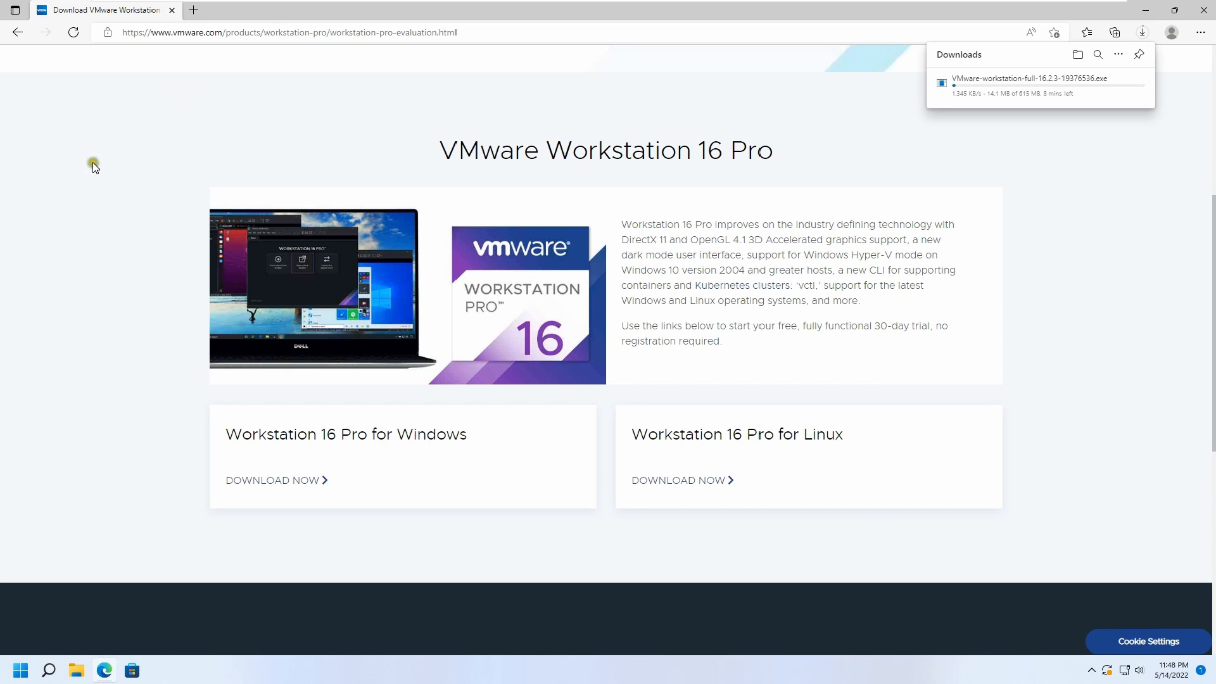
pyautogui.moveTo(1056, 84)
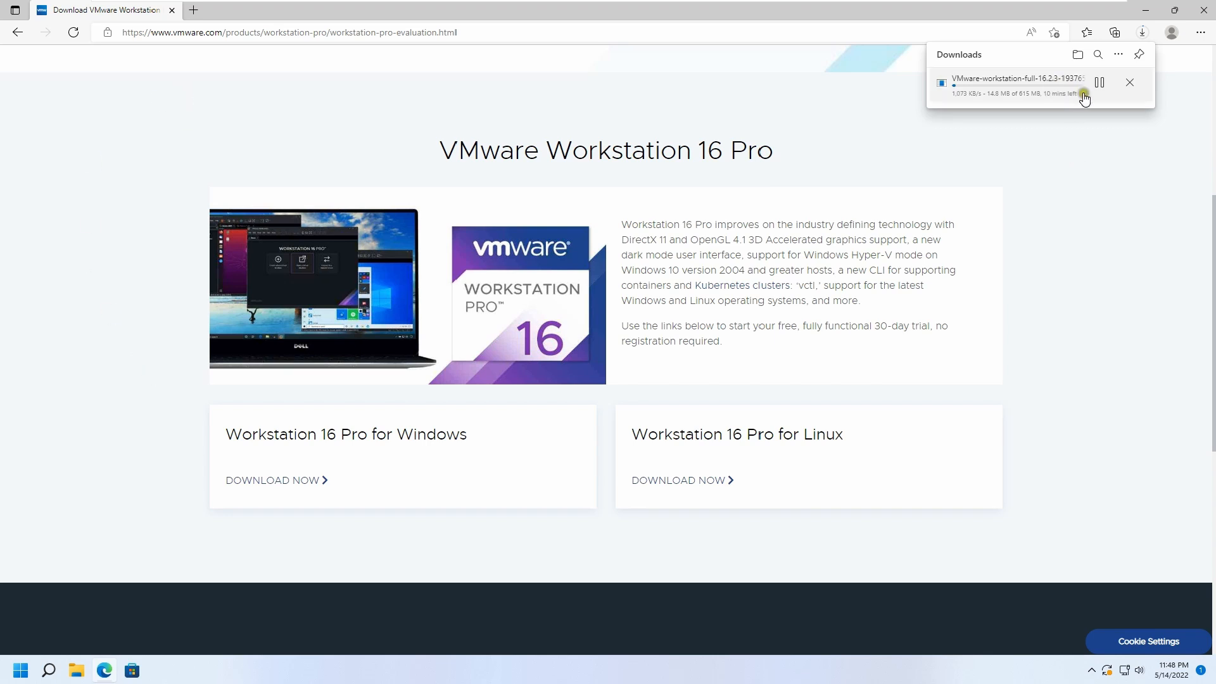
pyautogui.click(1128, 85)
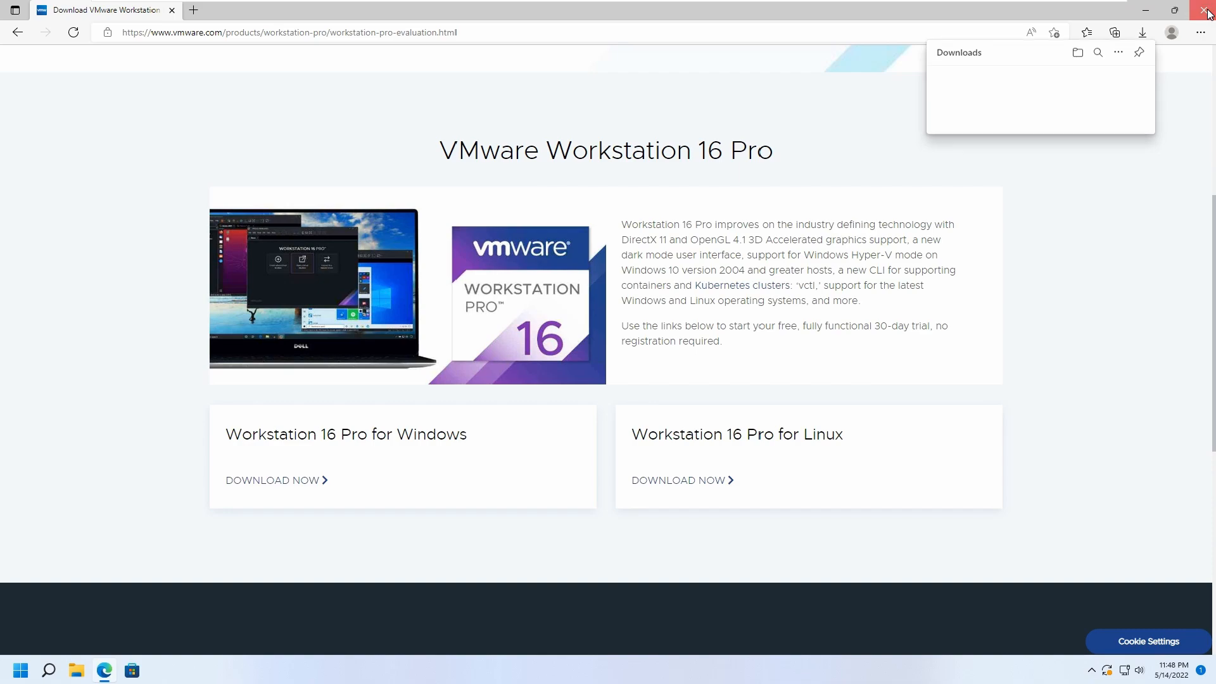
# Close the browser and run the VMware-workstation-full-16.0.0-16894299 installer from the Downloads folder.
pyautogui.click(1206, 12)
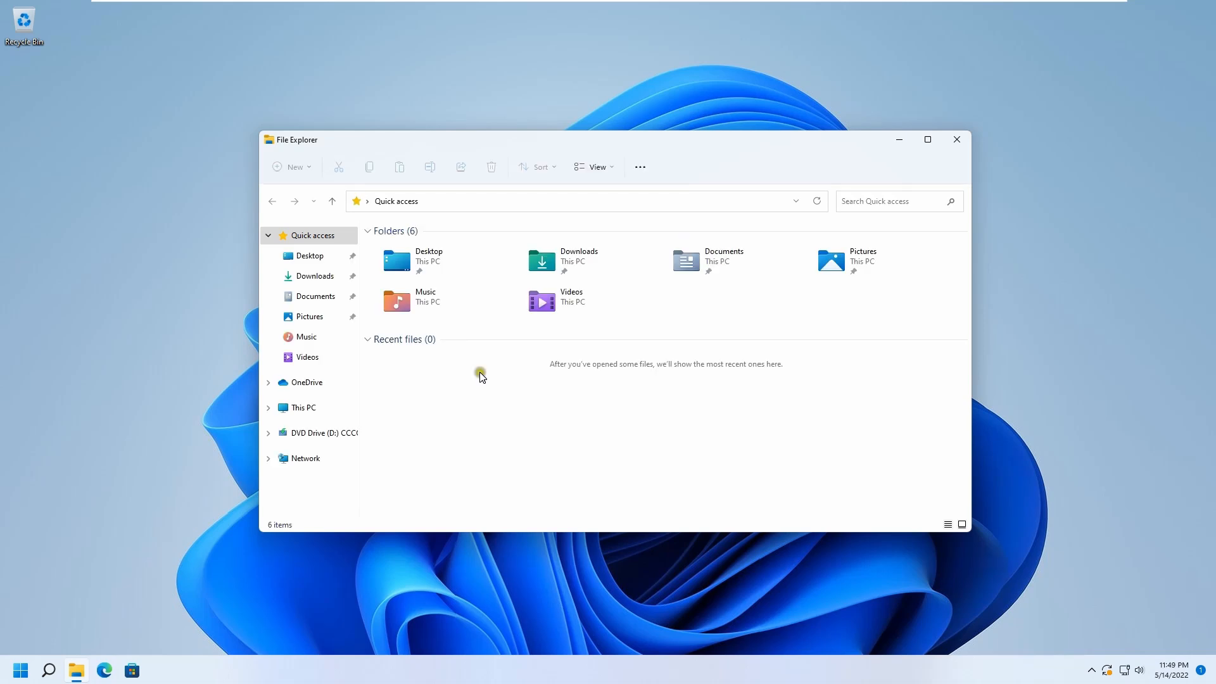
pyautogui.click(317, 278)
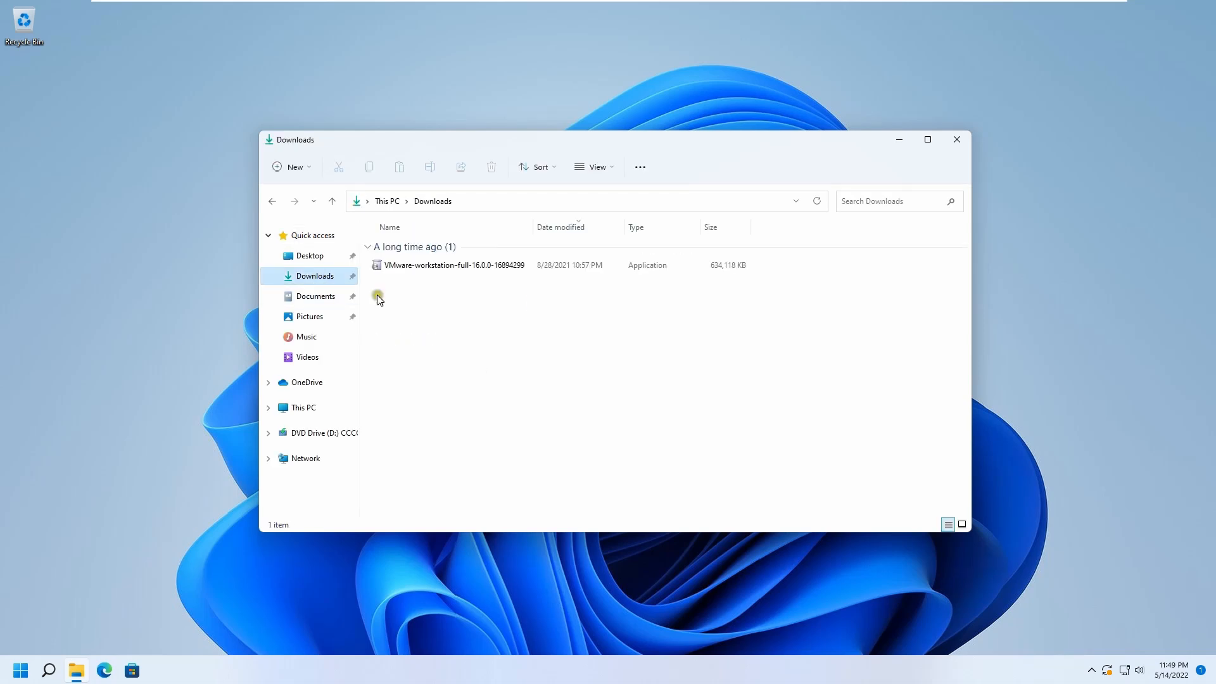
pyautogui.click(429, 266)
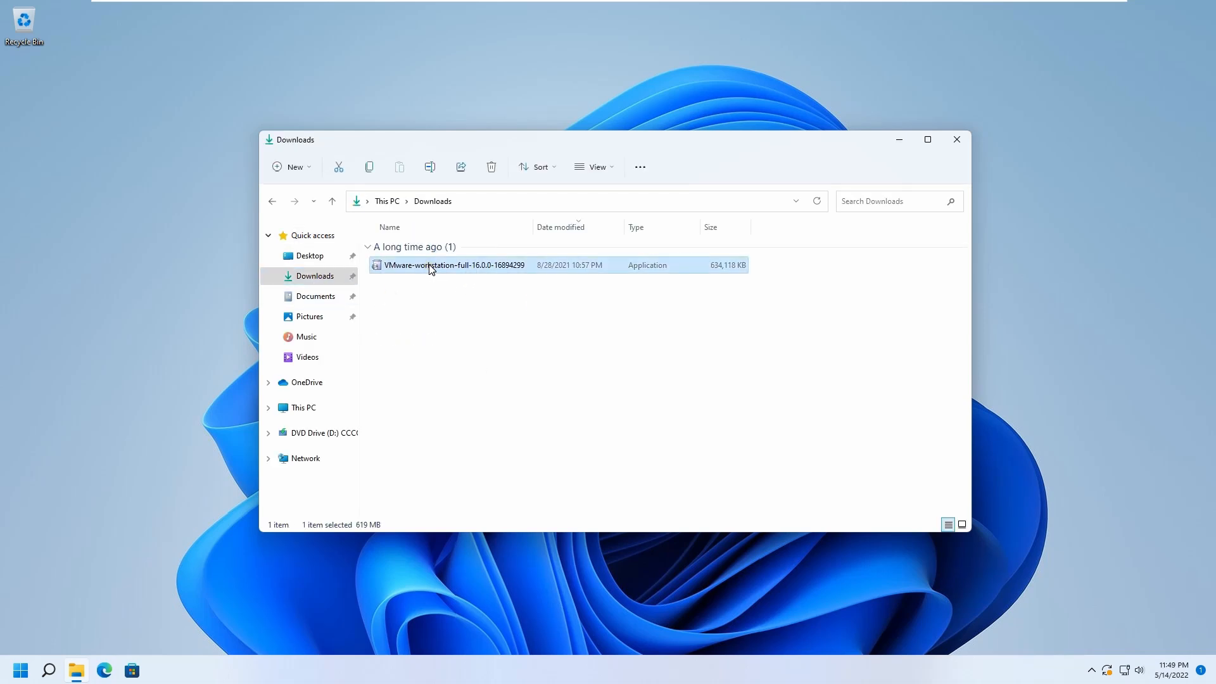
pyautogui.rightClick(430, 266)
pyautogui.click(520, 325)
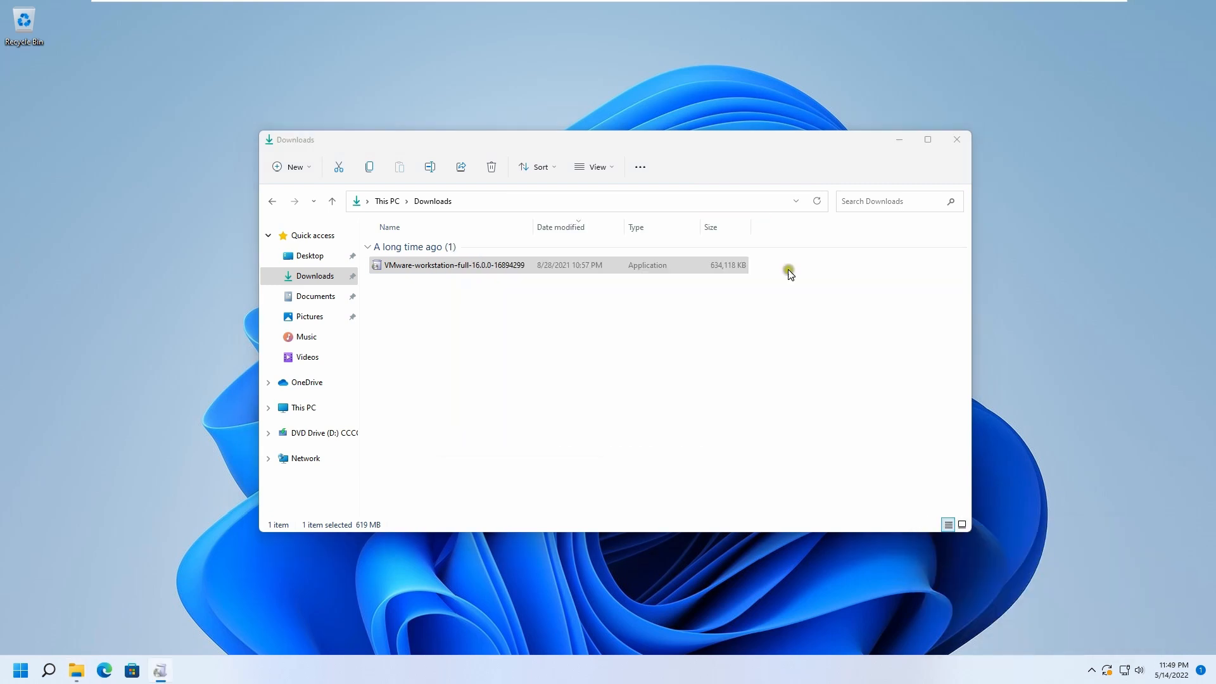
pyautogui.click(899, 139)
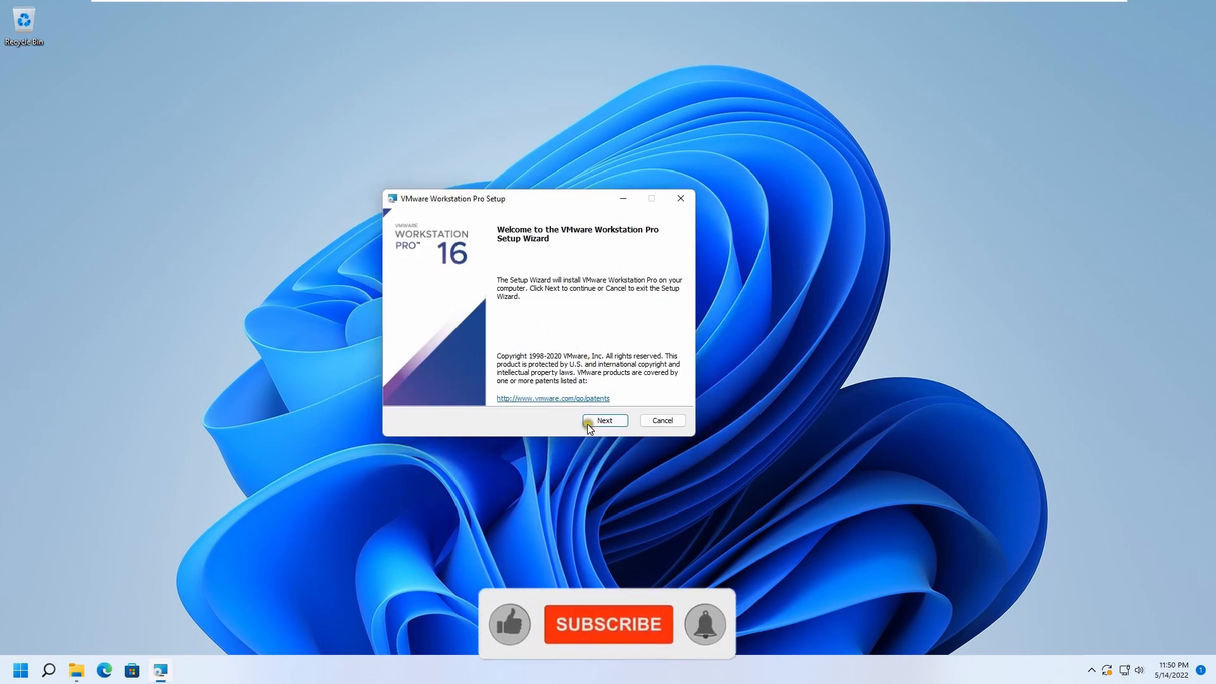
# Start the setup wizard and accept the terms in the End-User License Agreement.
pyautogui.click(604, 420)
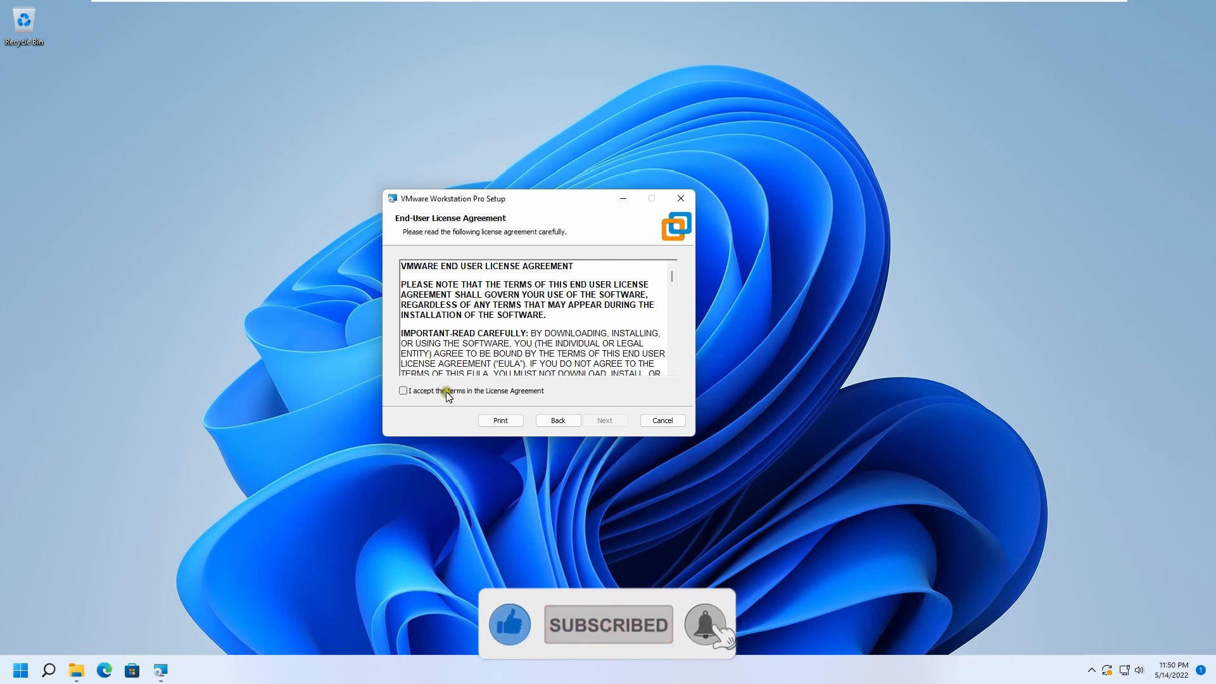
pyautogui.click(402, 391)
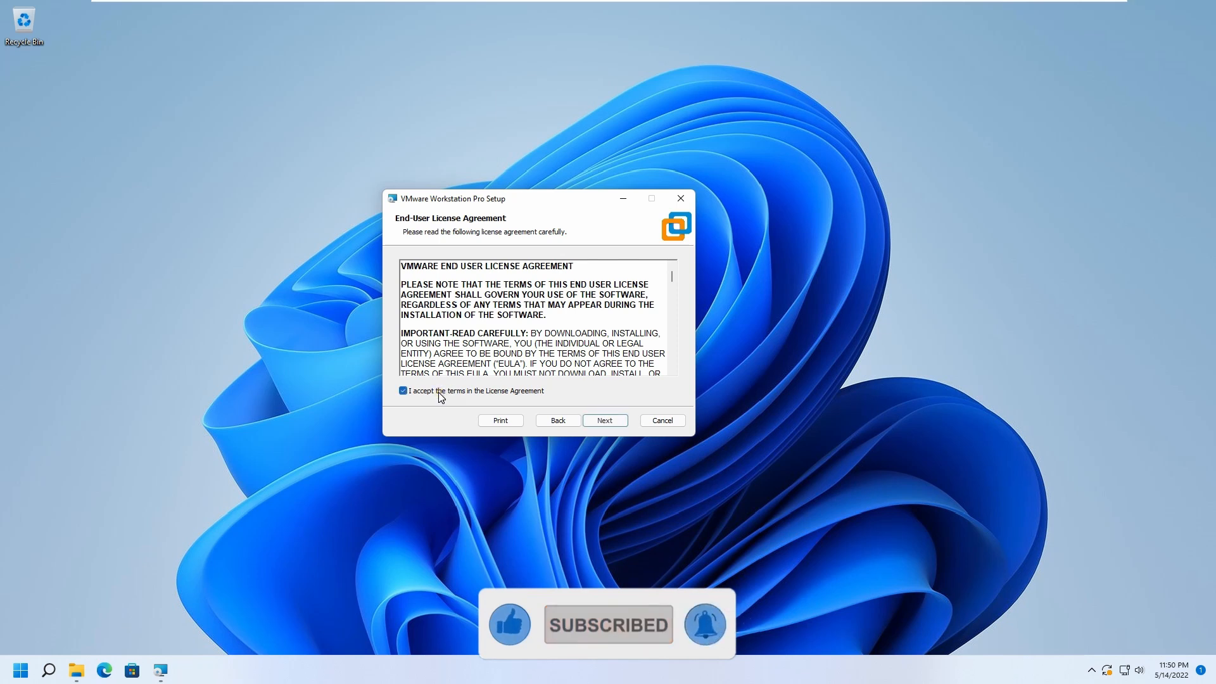
pyautogui.click(603, 422)
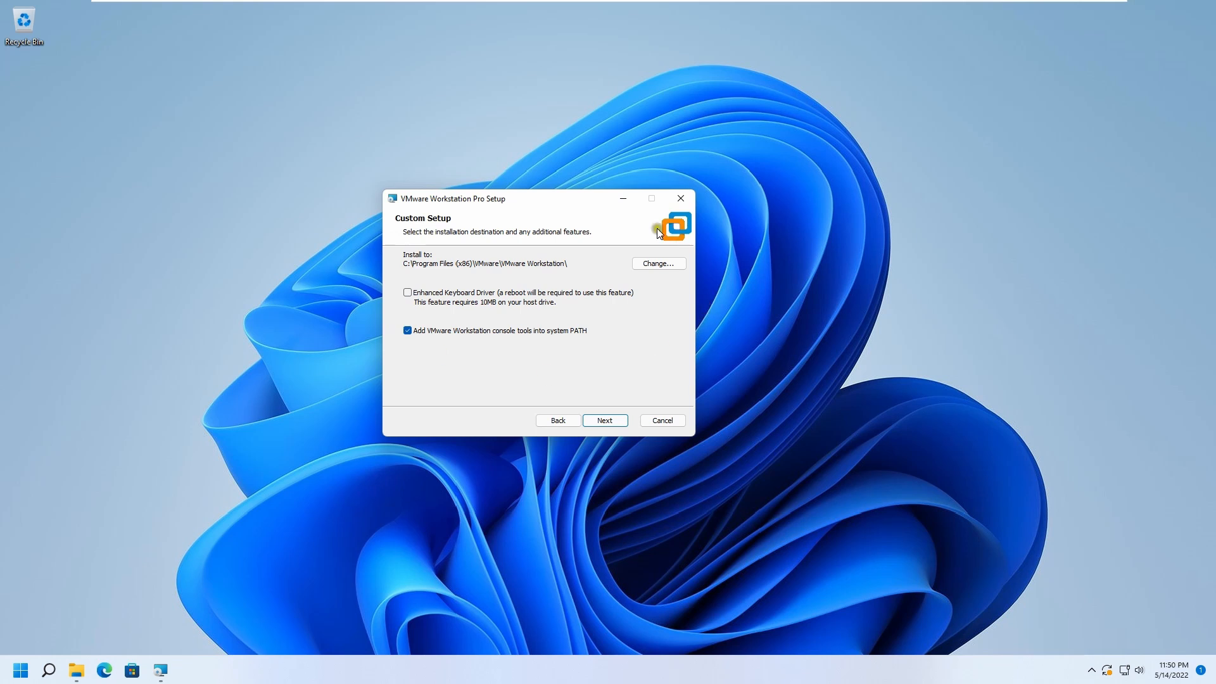
# Keep the default installation folder C:\Program Files (x86)\VMware\VMware Workstation\ and continue past Custom Setup.
pyautogui.click(671, 262)
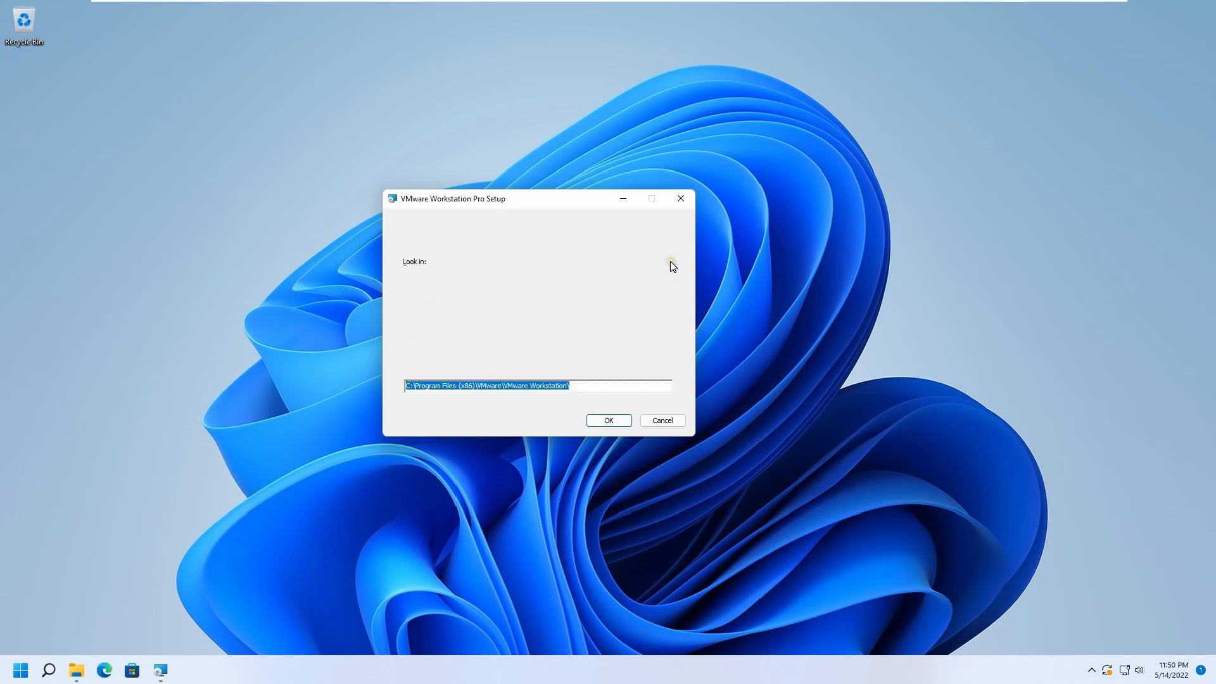
pyautogui.click(669, 422)
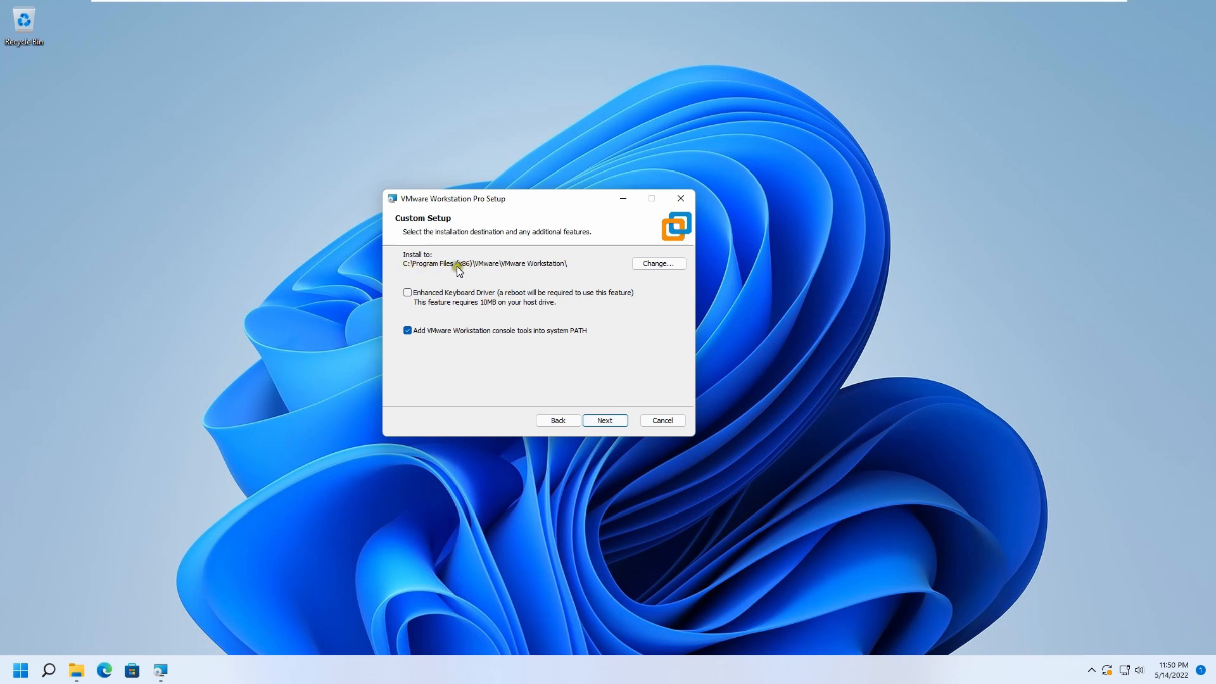
pyautogui.click(605, 420)
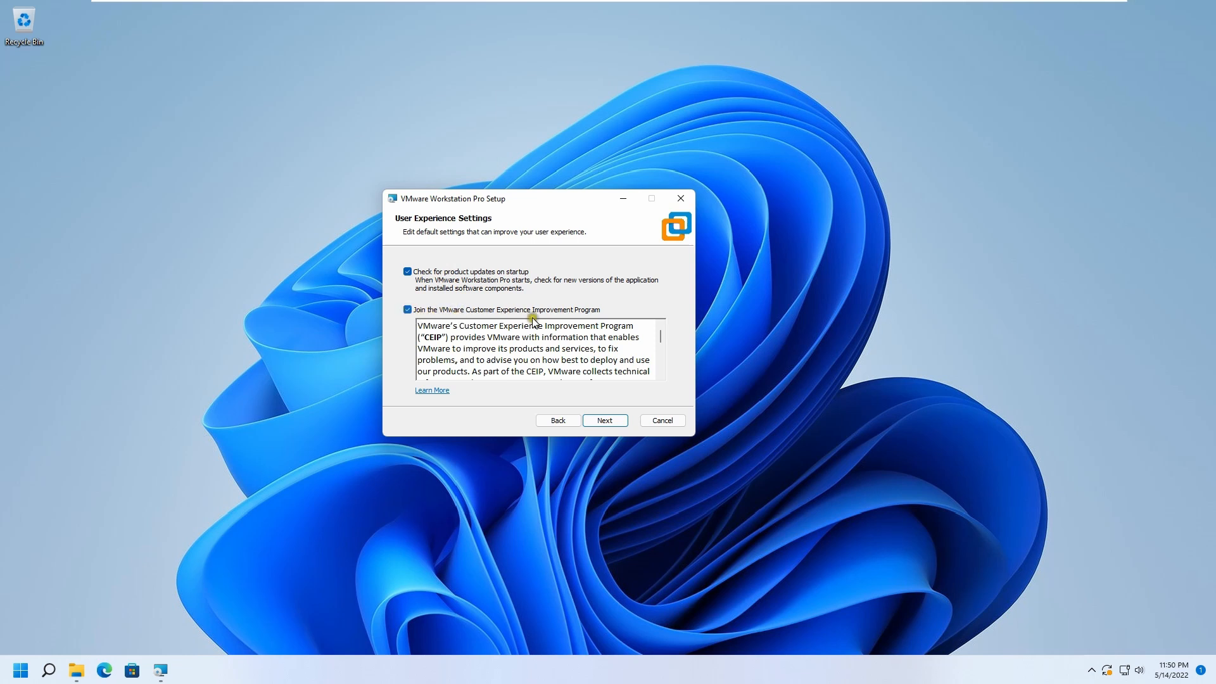
# Turn off the Customer Experience Improvement Program and startup product update checks, then continue.
pyautogui.click(408, 310)
pyautogui.click(408, 272)
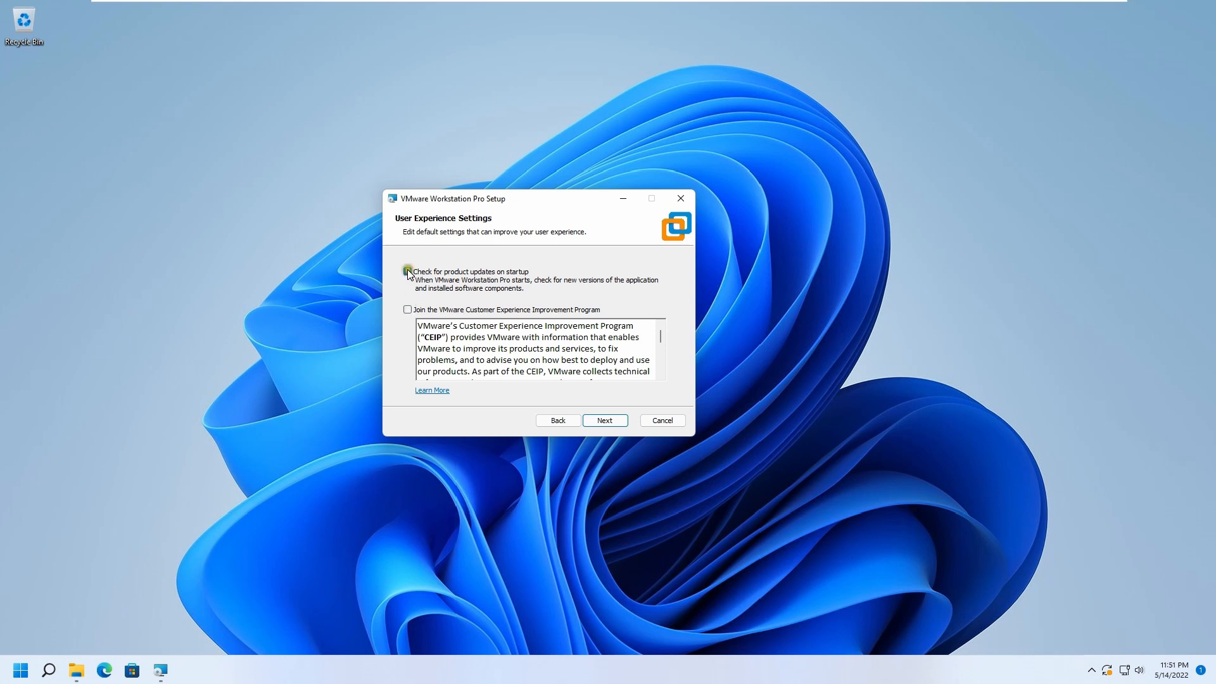
pyautogui.click(606, 420)
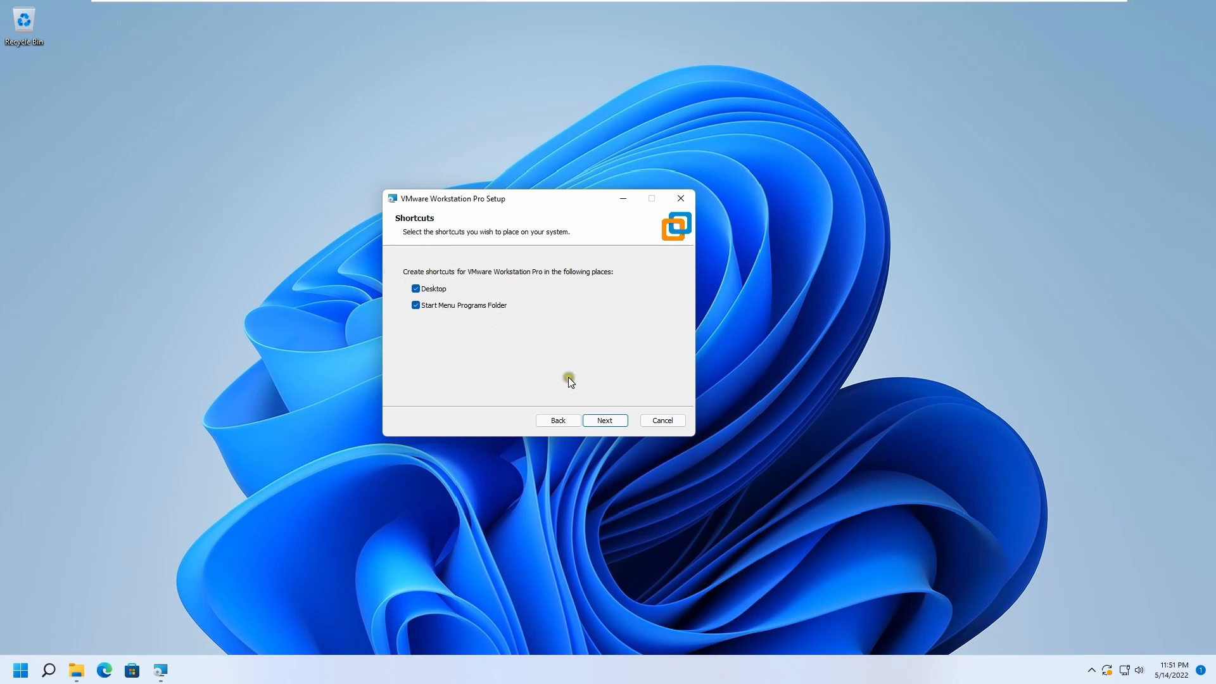
# Keep the Desktop and Start Menu shortcuts and begin the installation.
pyautogui.click(604, 421)
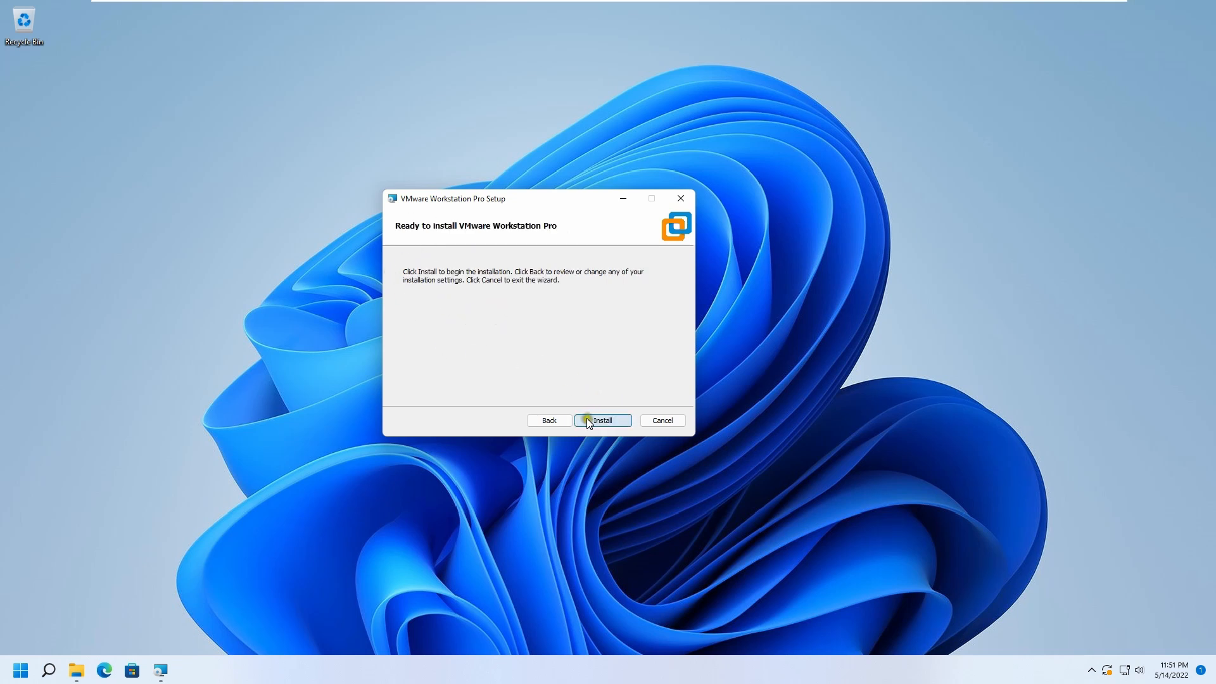
pyautogui.click(608, 420)
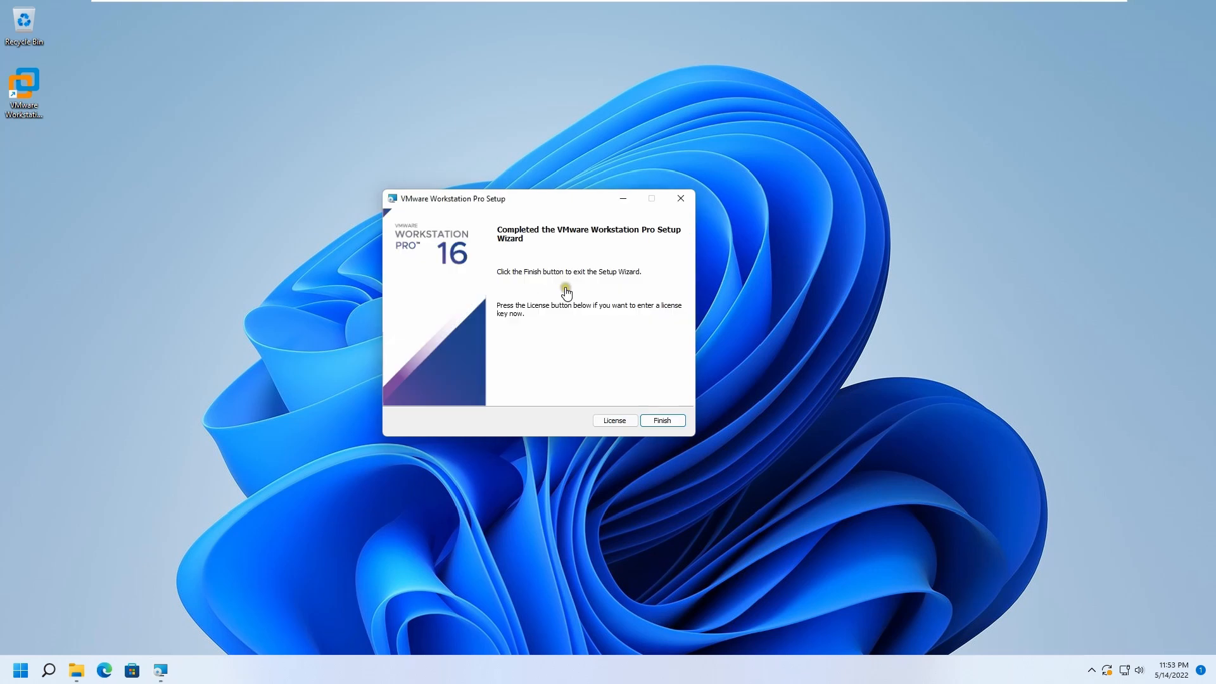
# Skip entering a license key and finish the setup wizard.
pyautogui.click(613, 422)
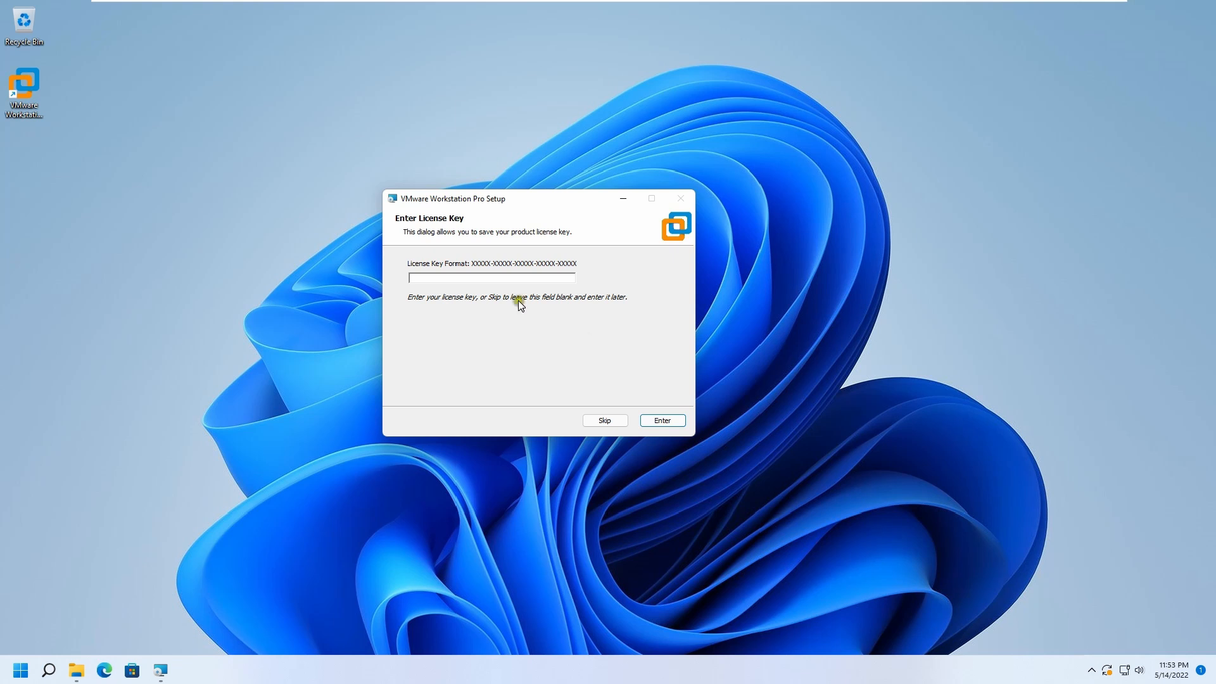
pyautogui.click(605, 420)
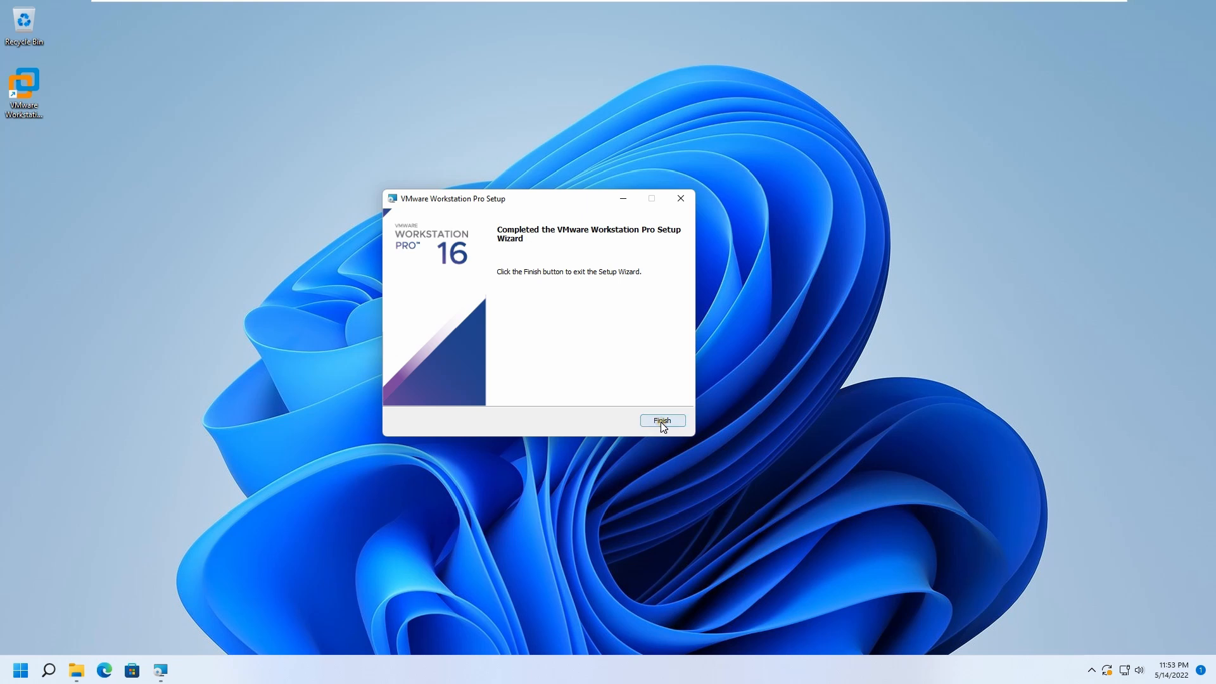
pyautogui.click(659, 423)
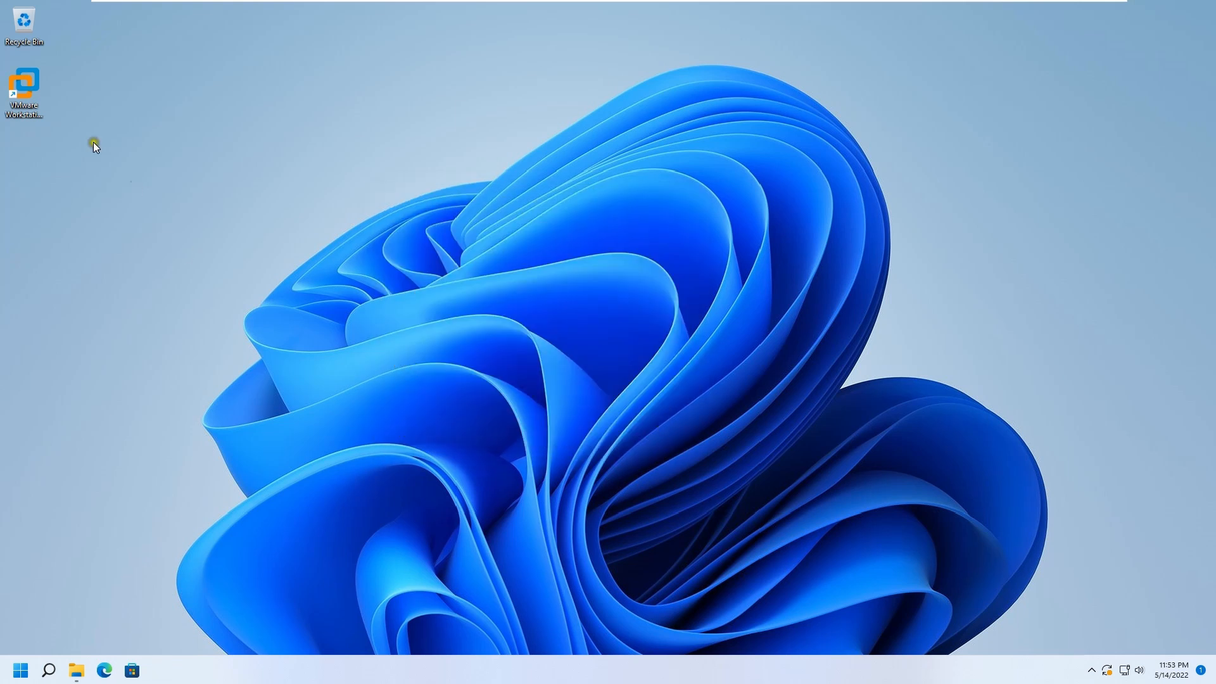
# Launch VMware Workstation from the desktop shortcut and choose to try it for 30 days.
pyautogui.click(33, 76)
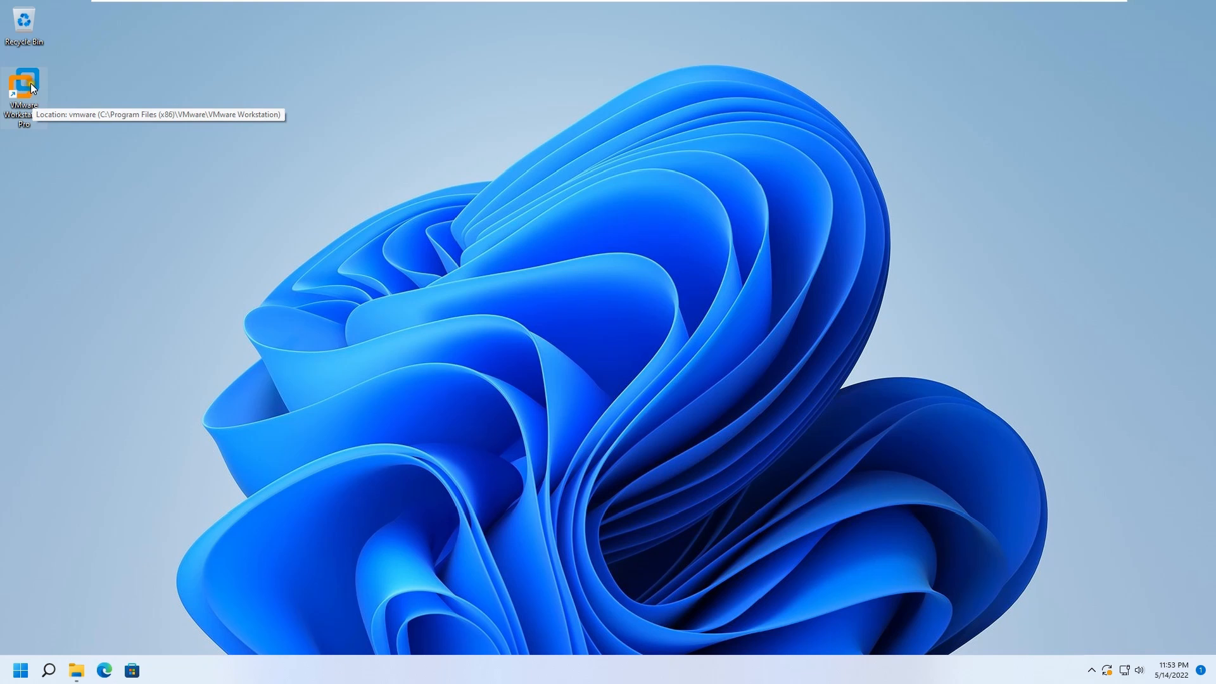
pyautogui.doubleClick(31, 82)
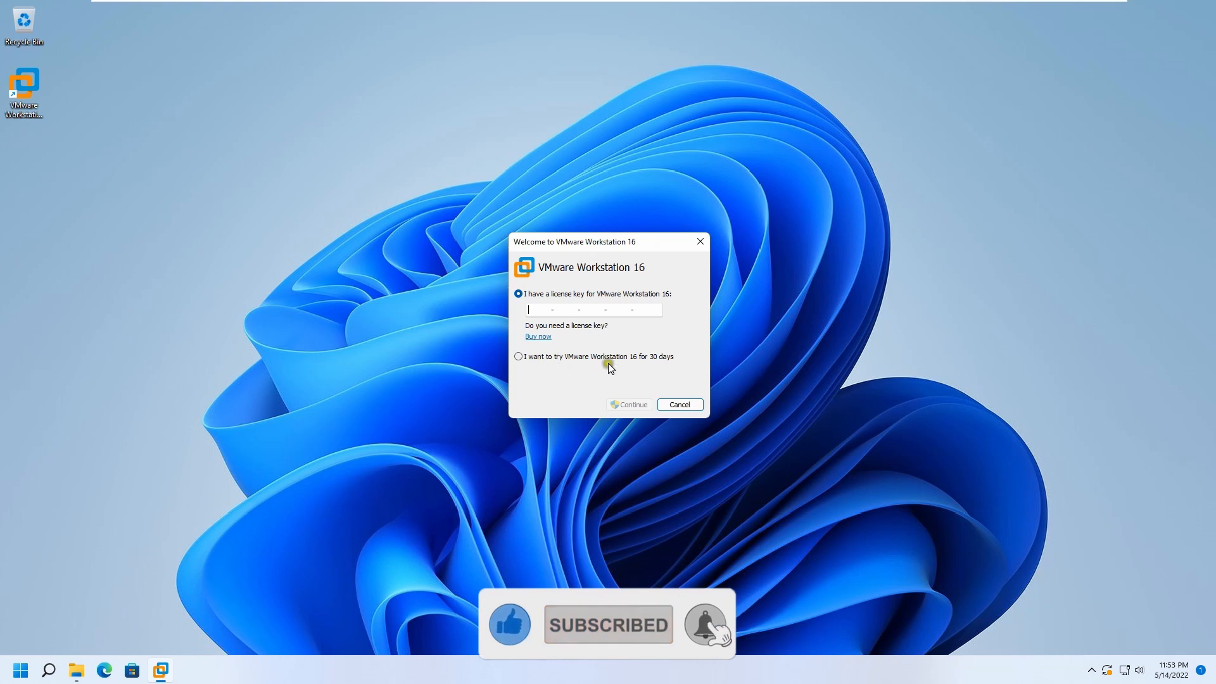
pyautogui.click(565, 311)
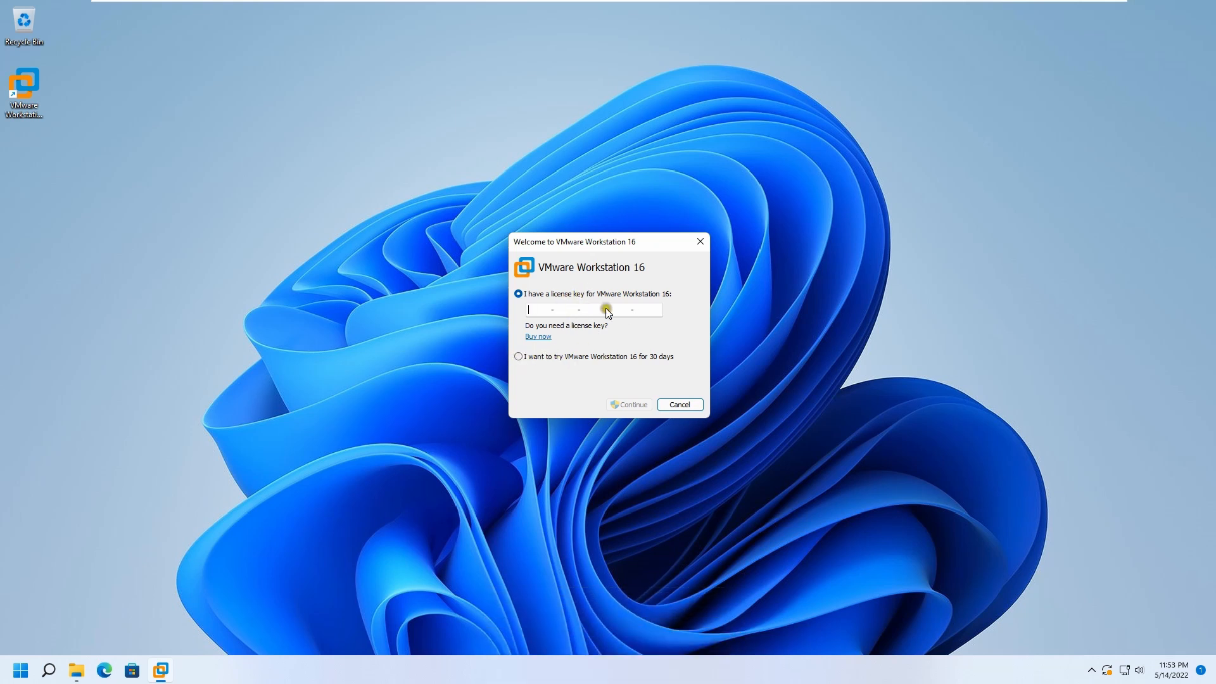
pyautogui.click(517, 357)
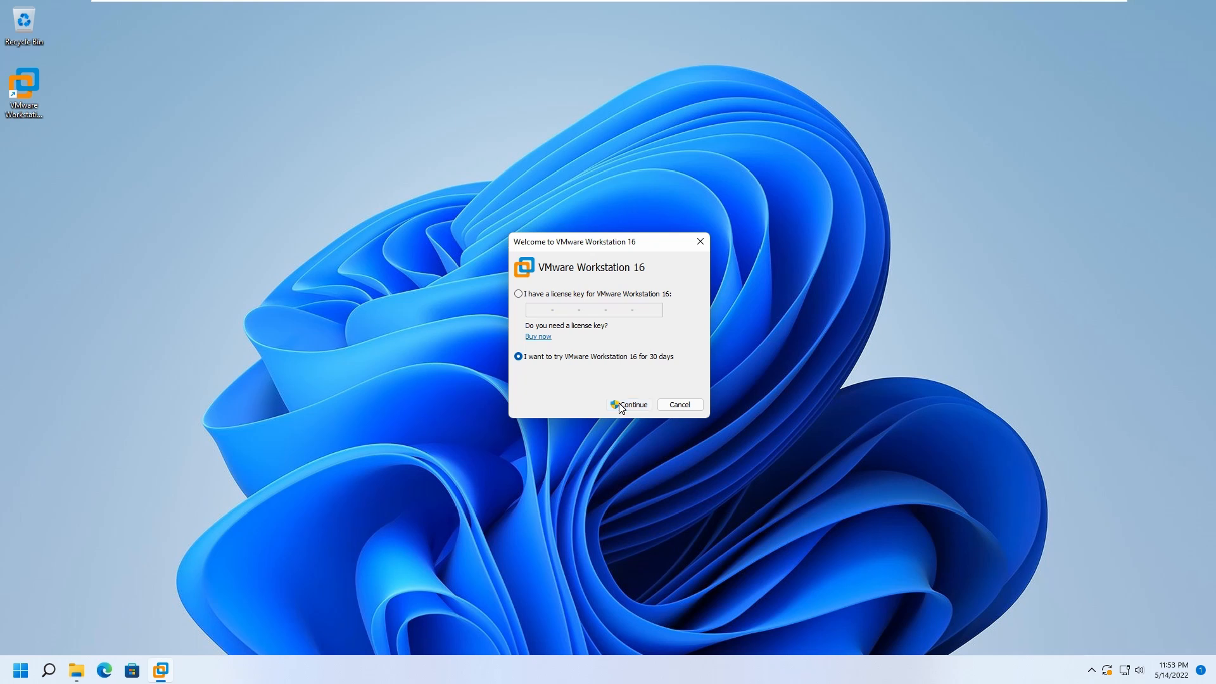
pyautogui.click(618, 404)
pyautogui.click(628, 409)
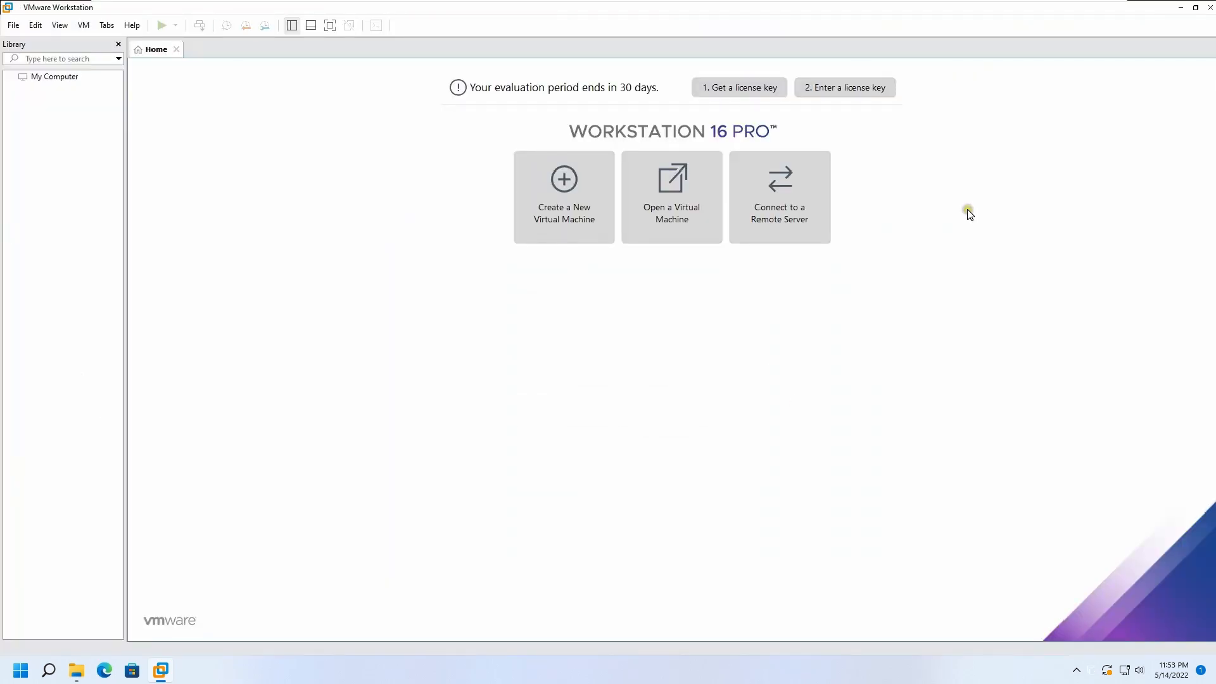
# Start the New Virtual Machine wizard.
pyautogui.click(11, 27)
pyautogui.moveTo(35, 25)
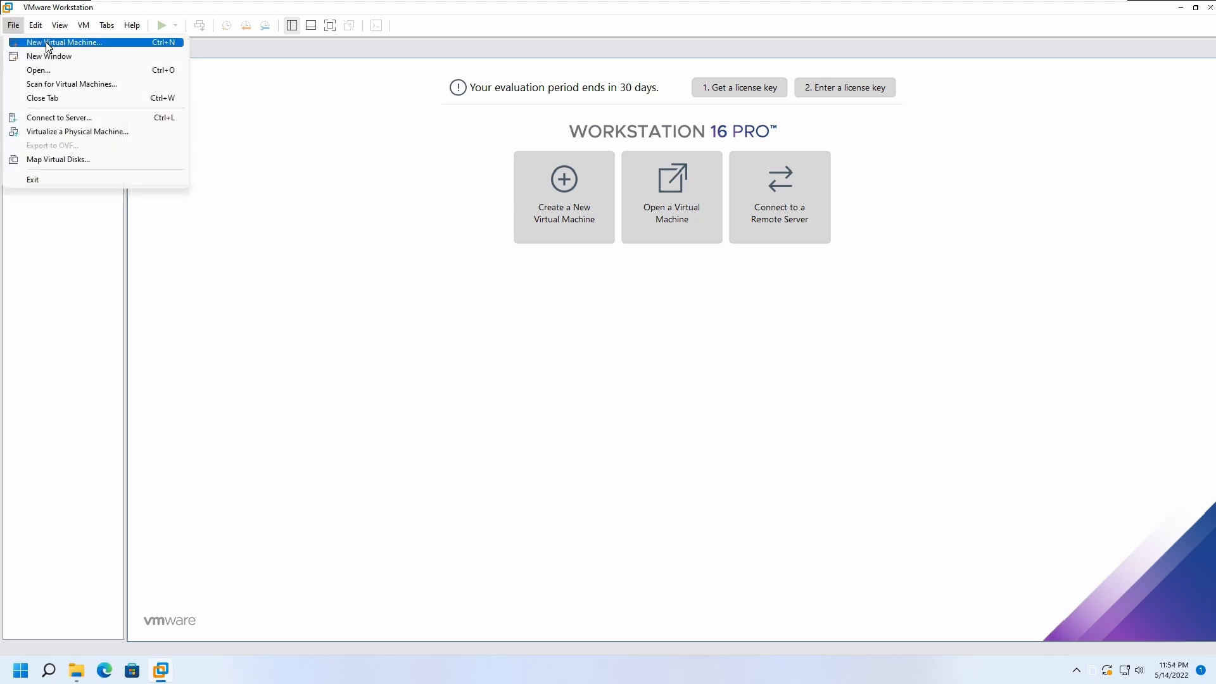
pyautogui.click(92, 44)
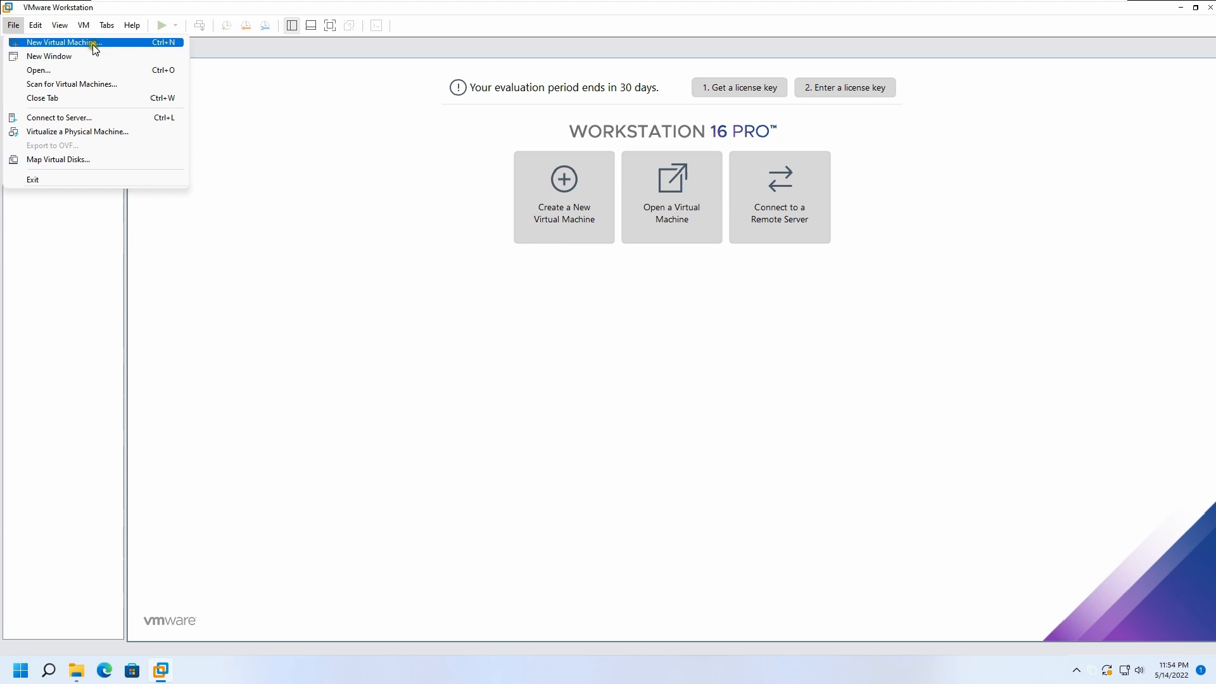
pyautogui.click(125, 43)
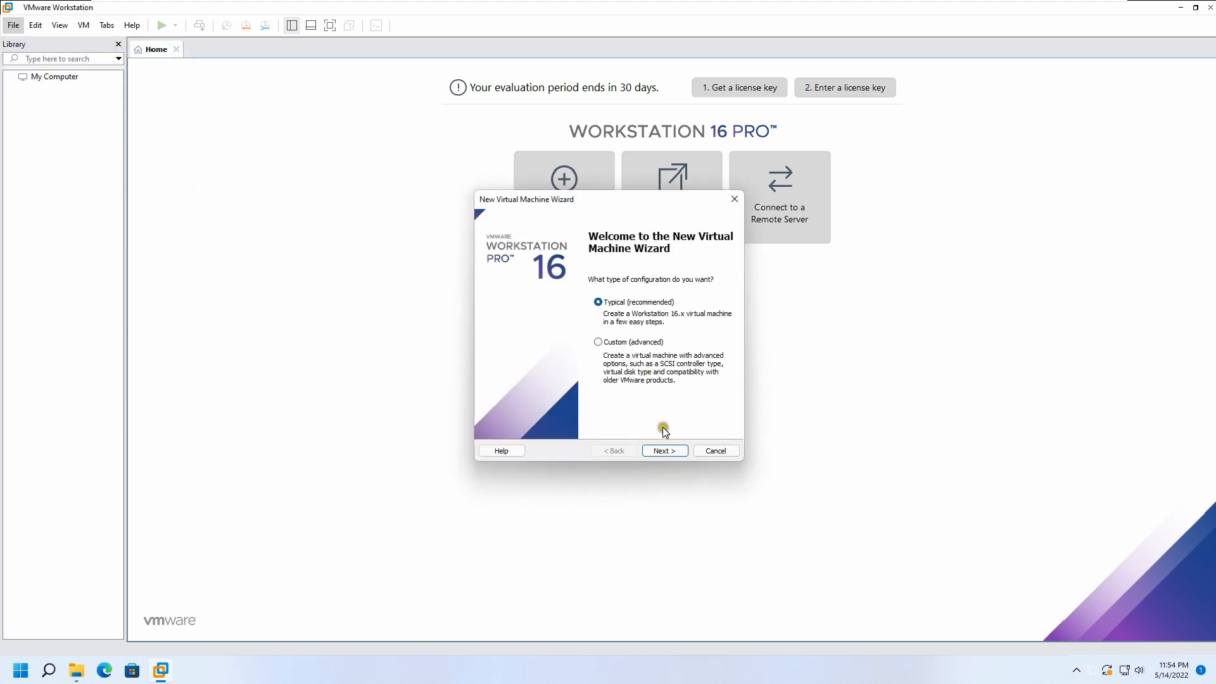
# Use the Typical configuration and choose to install the guest operating system later.
pyautogui.click(669, 451)
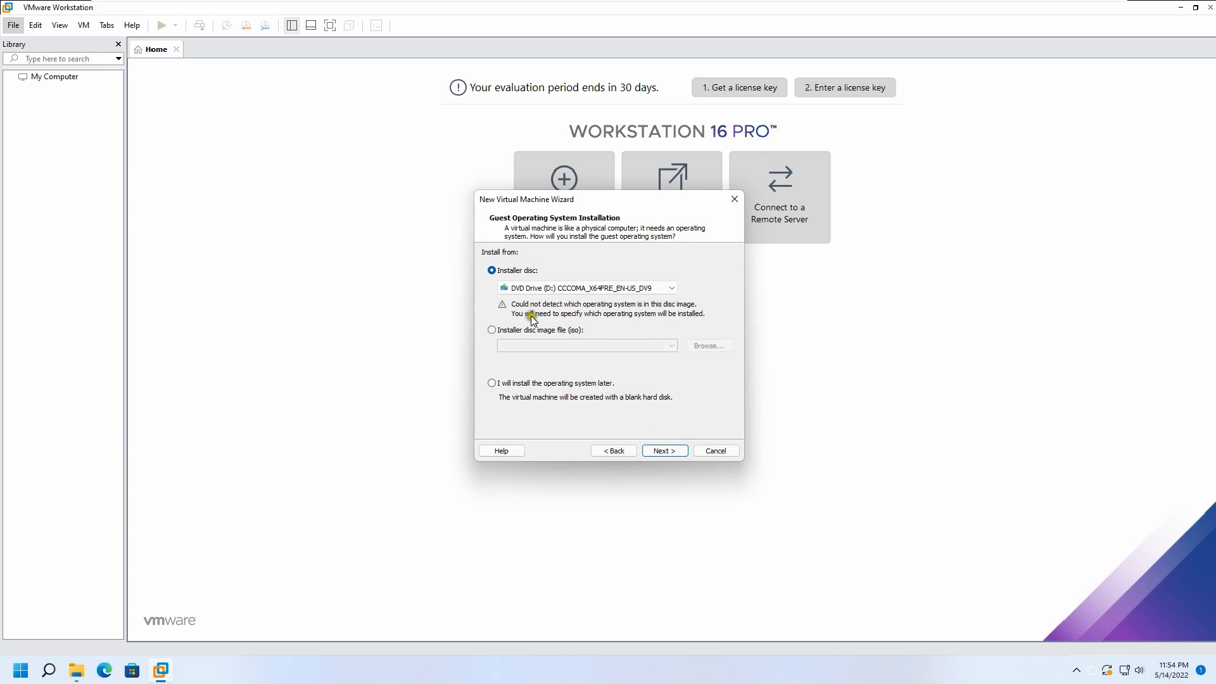
pyautogui.click(510, 383)
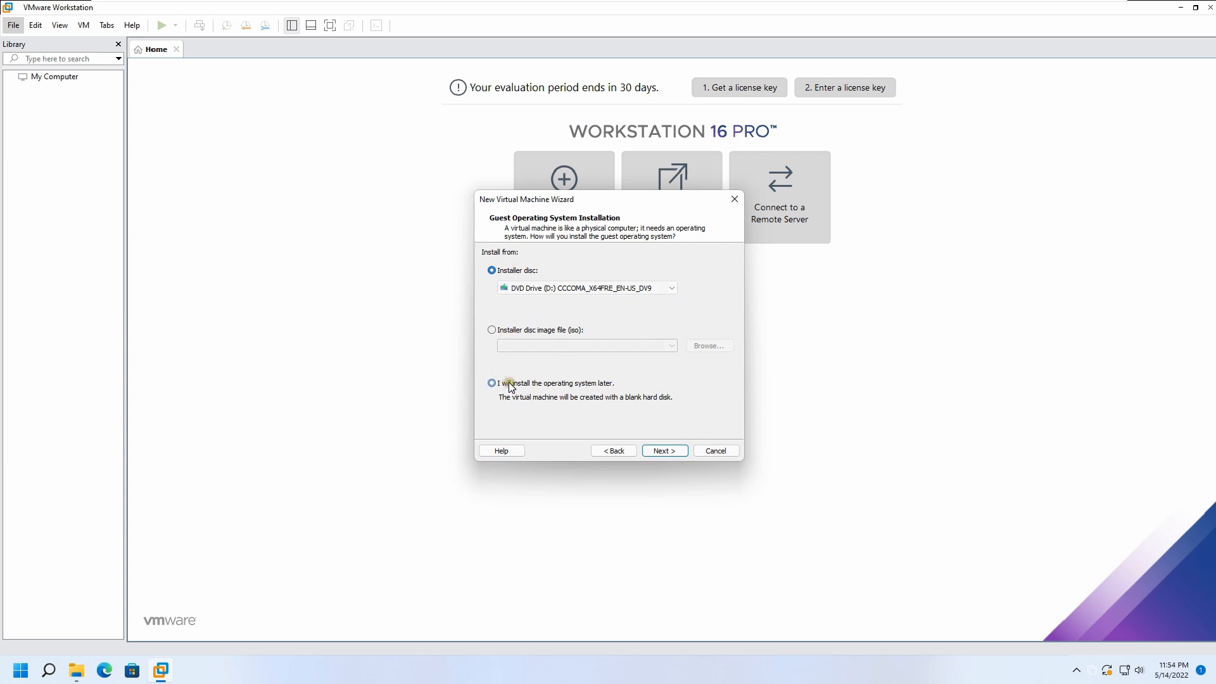
pyautogui.click(503, 330)
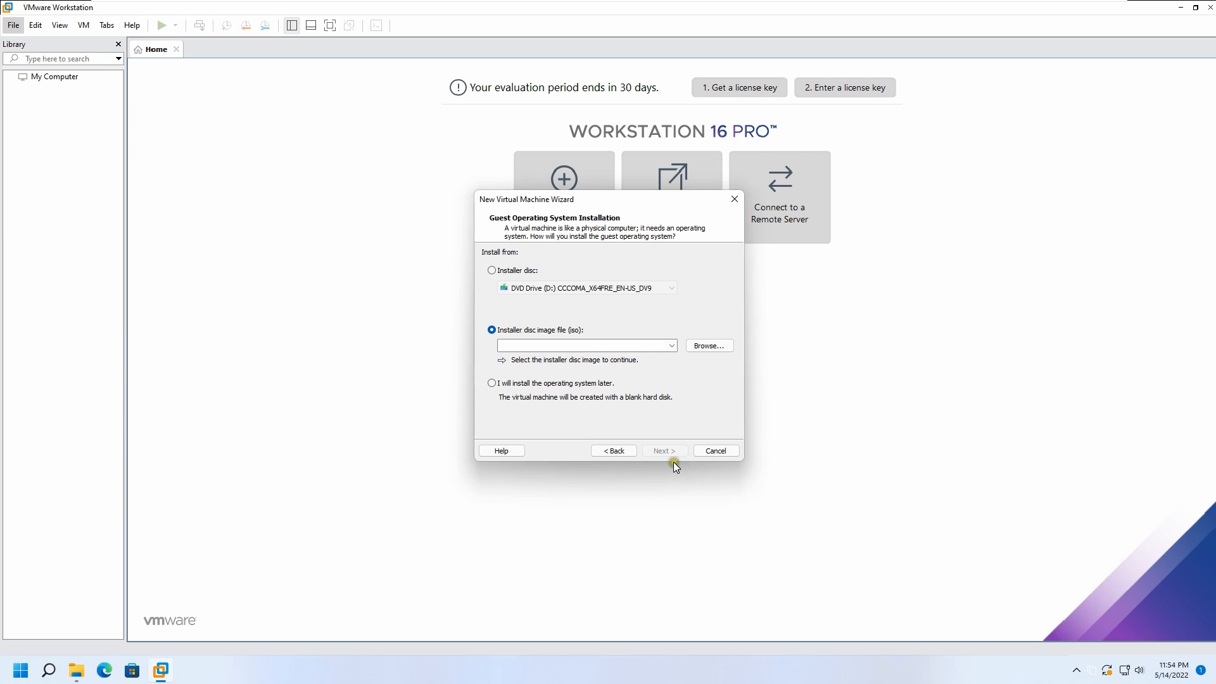
pyautogui.click(525, 382)
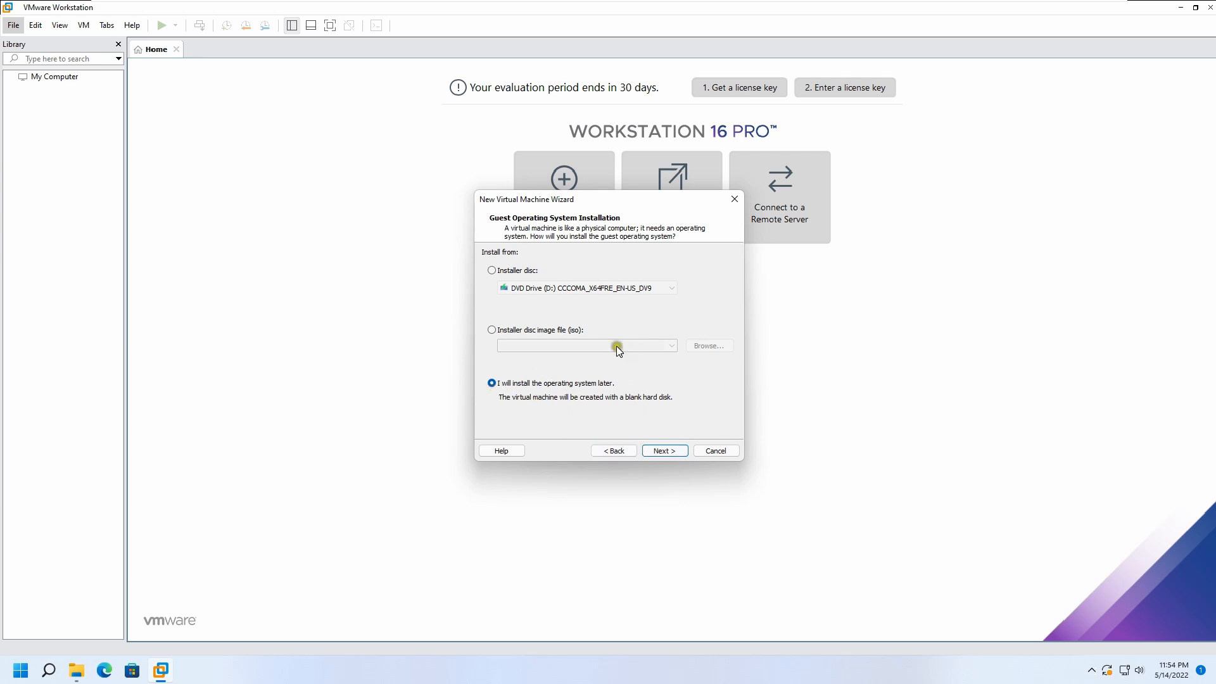
pyautogui.click(670, 453)
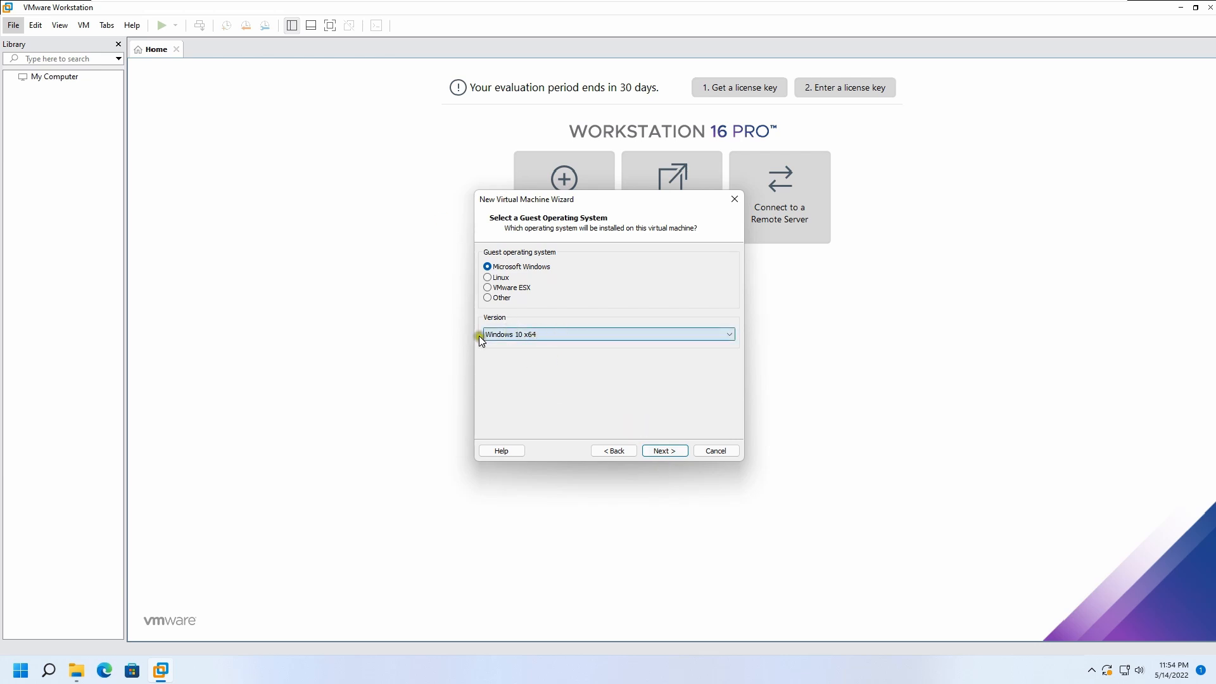
# Keep Windows 10 x64 as guest and the default name, and store the virtual disk as a single file.
pyautogui.click(654, 449)
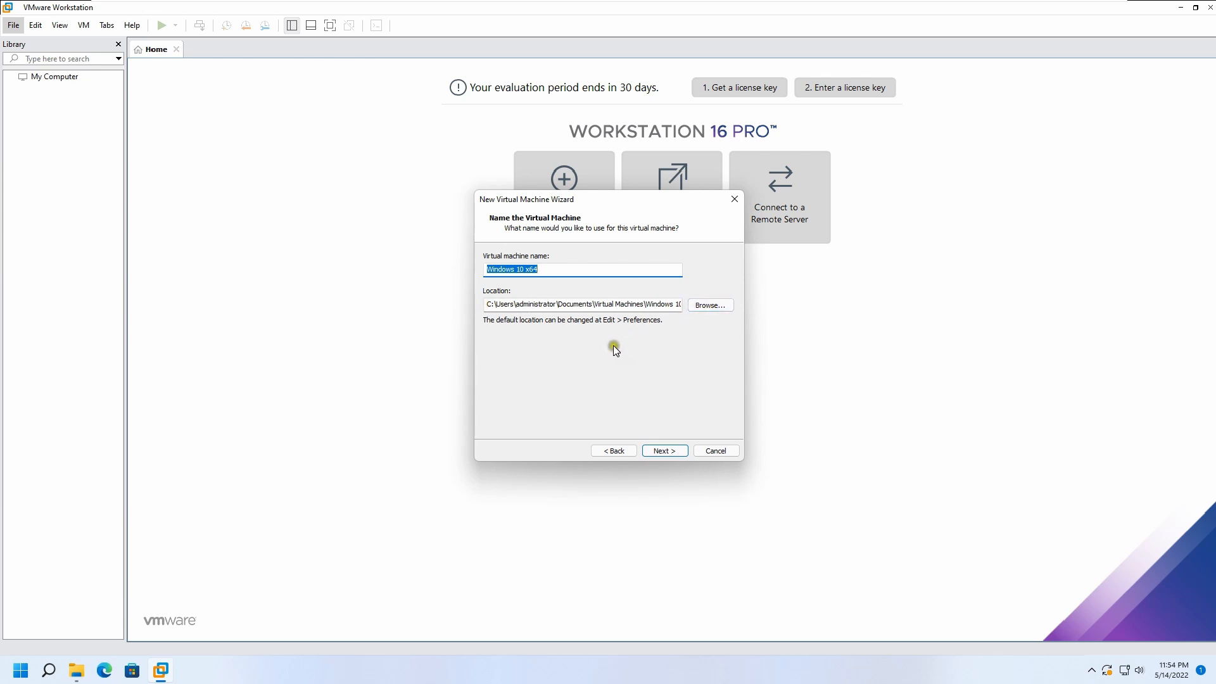
pyautogui.click(658, 451)
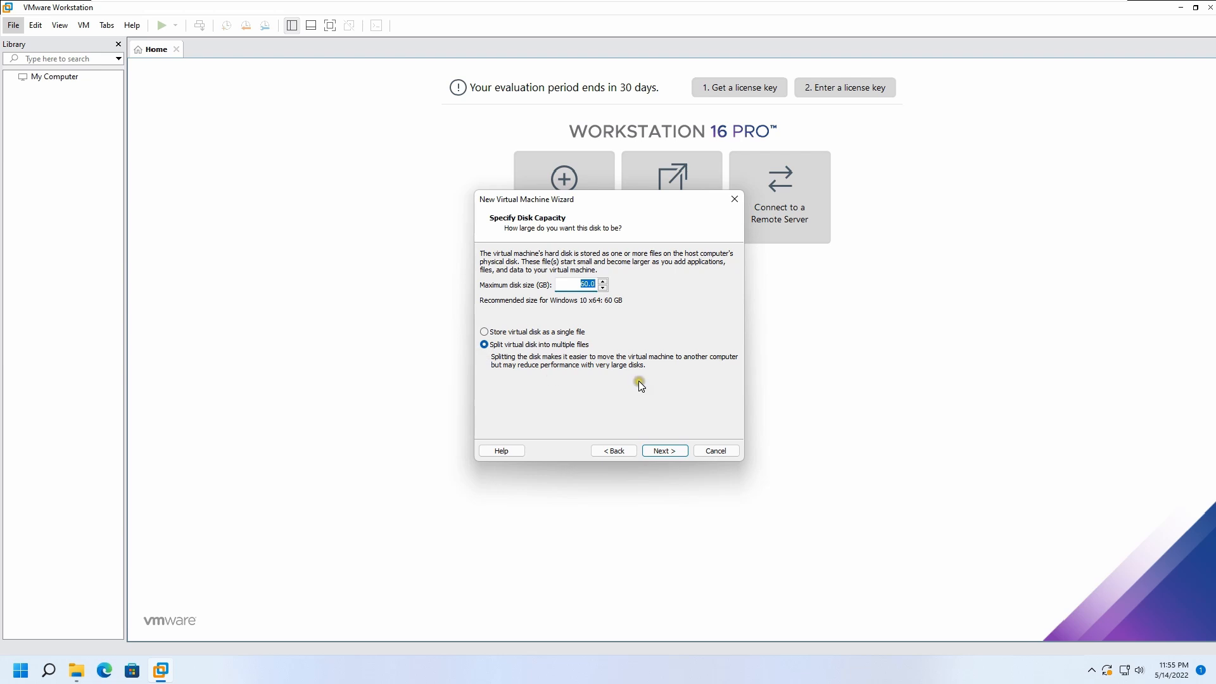
pyautogui.click(507, 332)
pyautogui.click(670, 451)
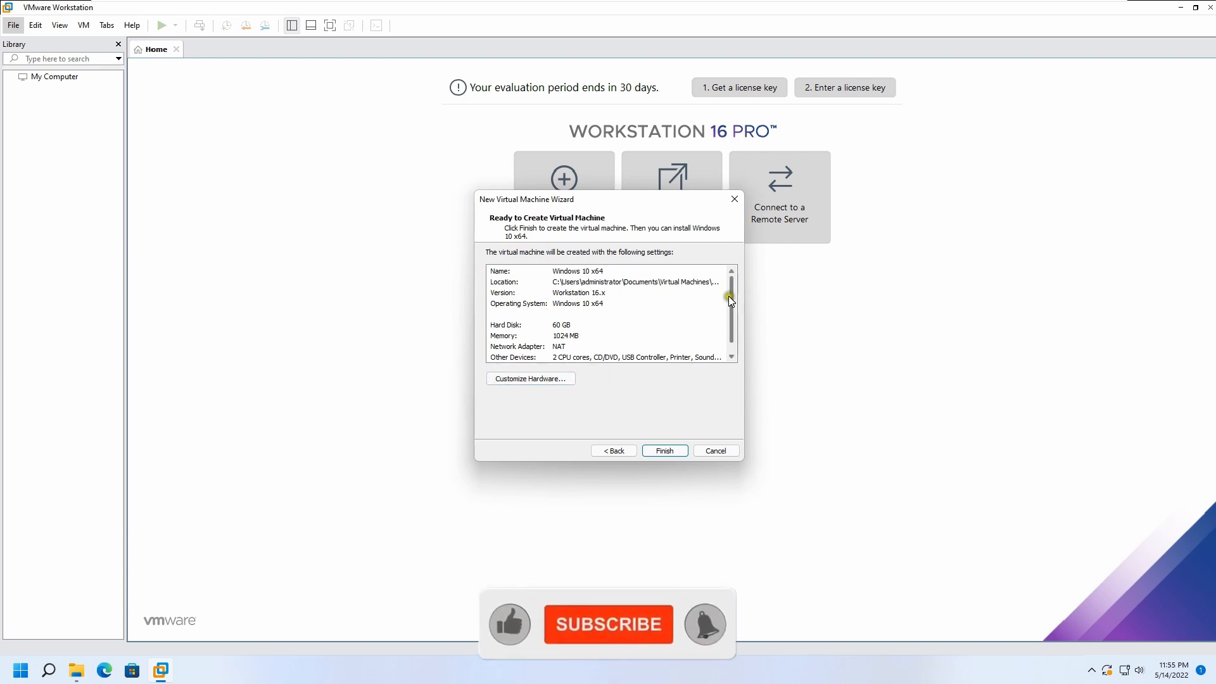
# Open the hardware customization from the summary and remove the USB controller.
pyautogui.moveTo(729, 295); pyautogui.dragTo(729, 241)
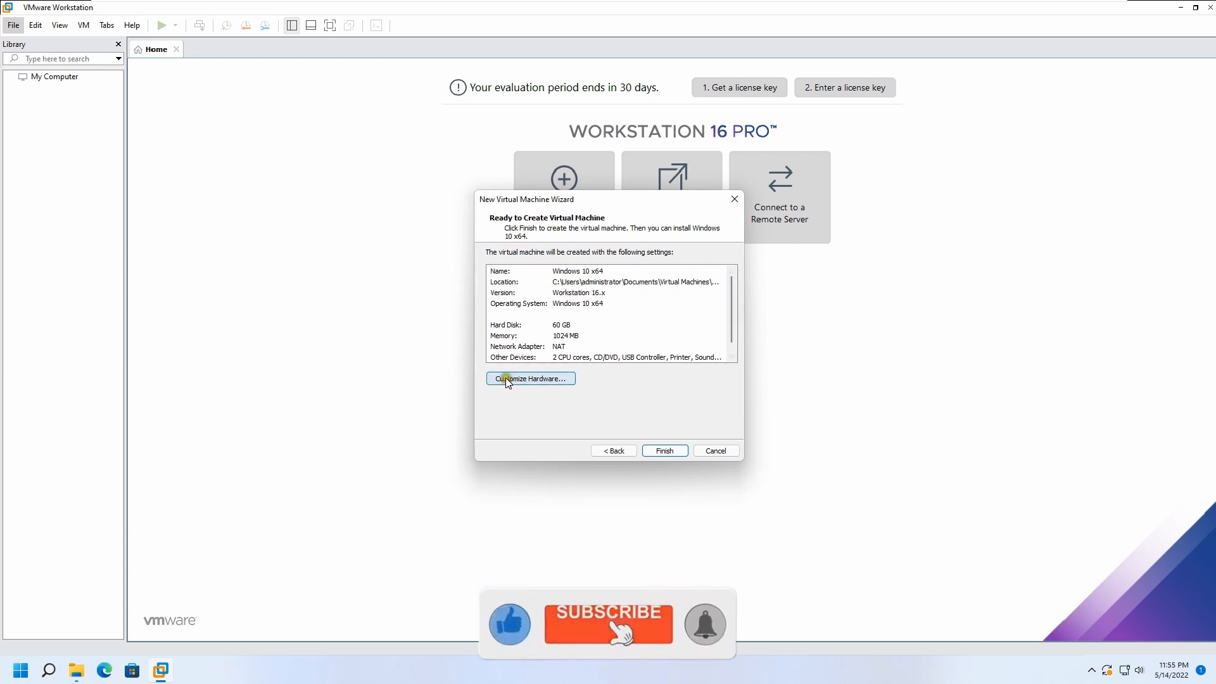
pyautogui.click(535, 379)
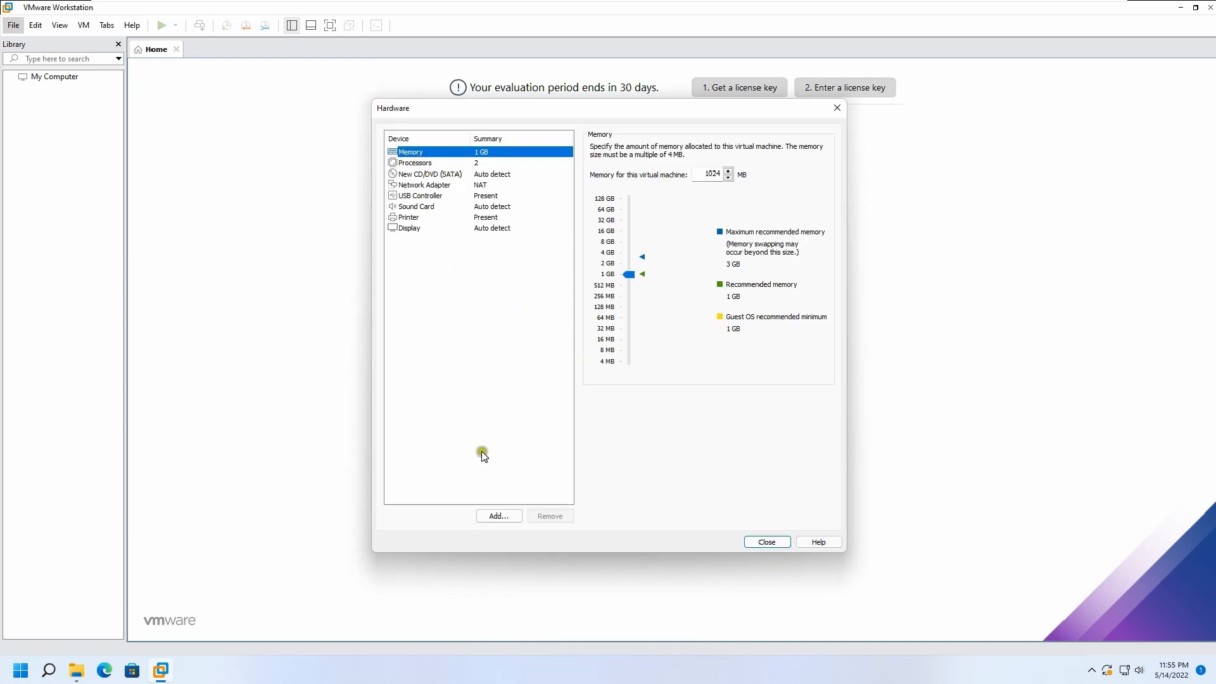
pyautogui.click(423, 195)
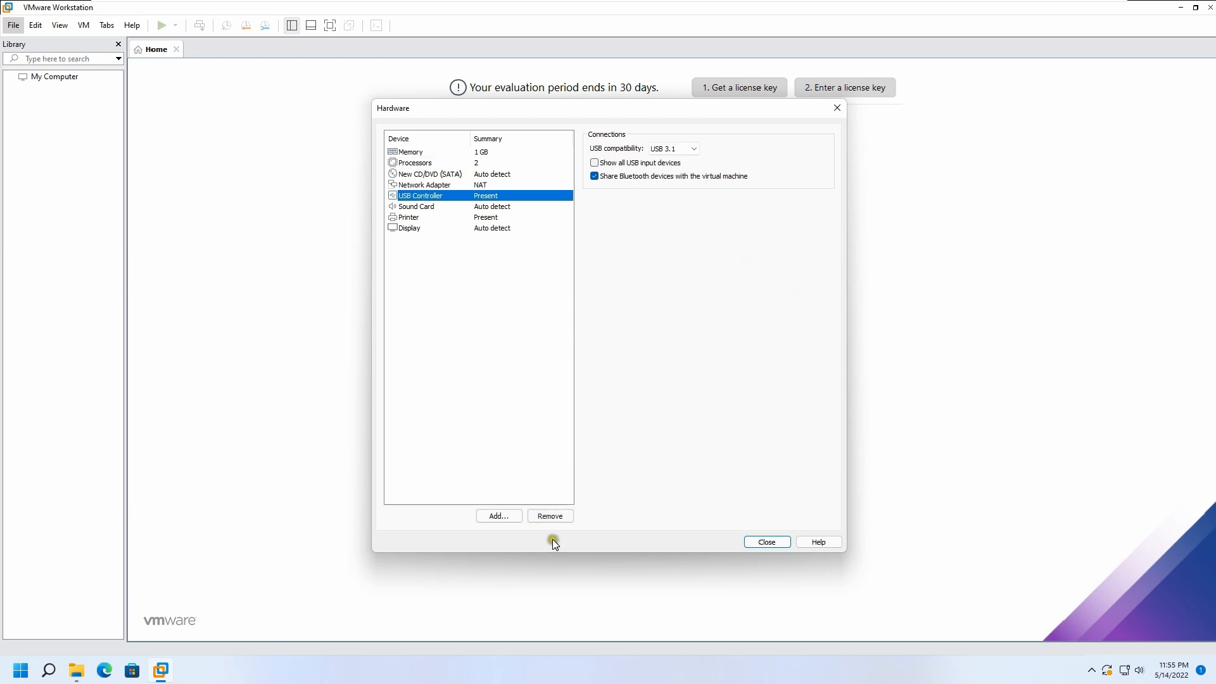
pyautogui.click(549, 515)
# Add a USB controller back through the Add Hardware wizard and finish creating the virtual machine.
pyautogui.click(496, 515)
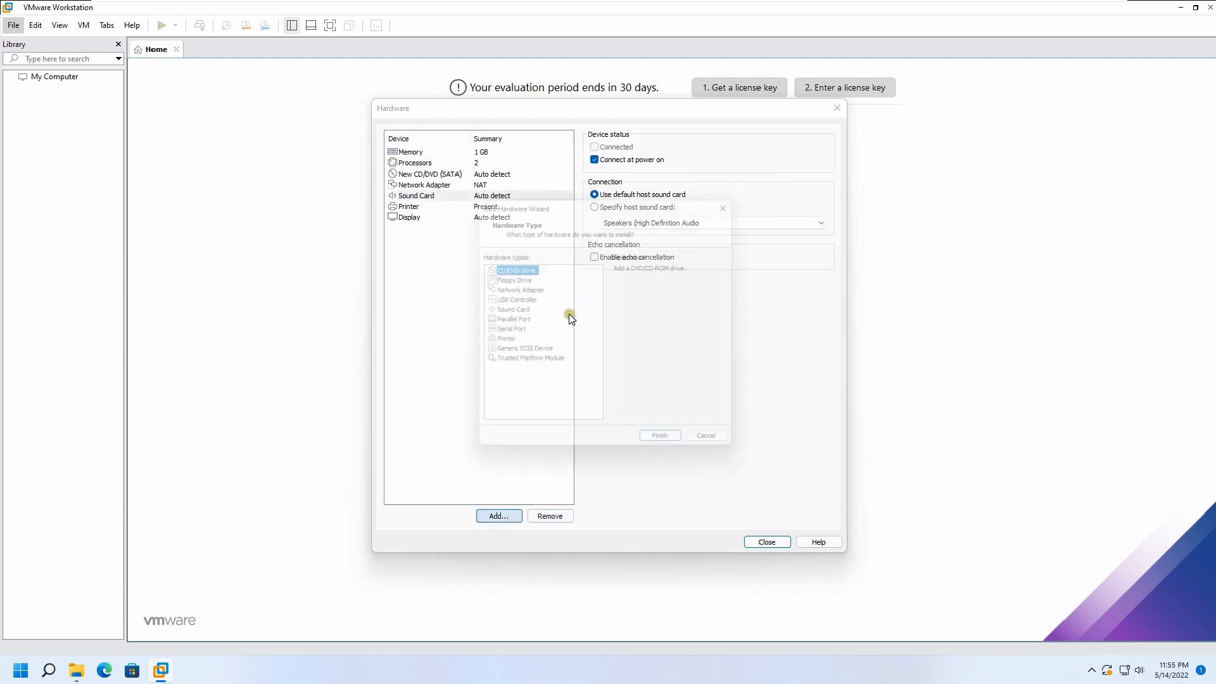
pyautogui.click(508, 310)
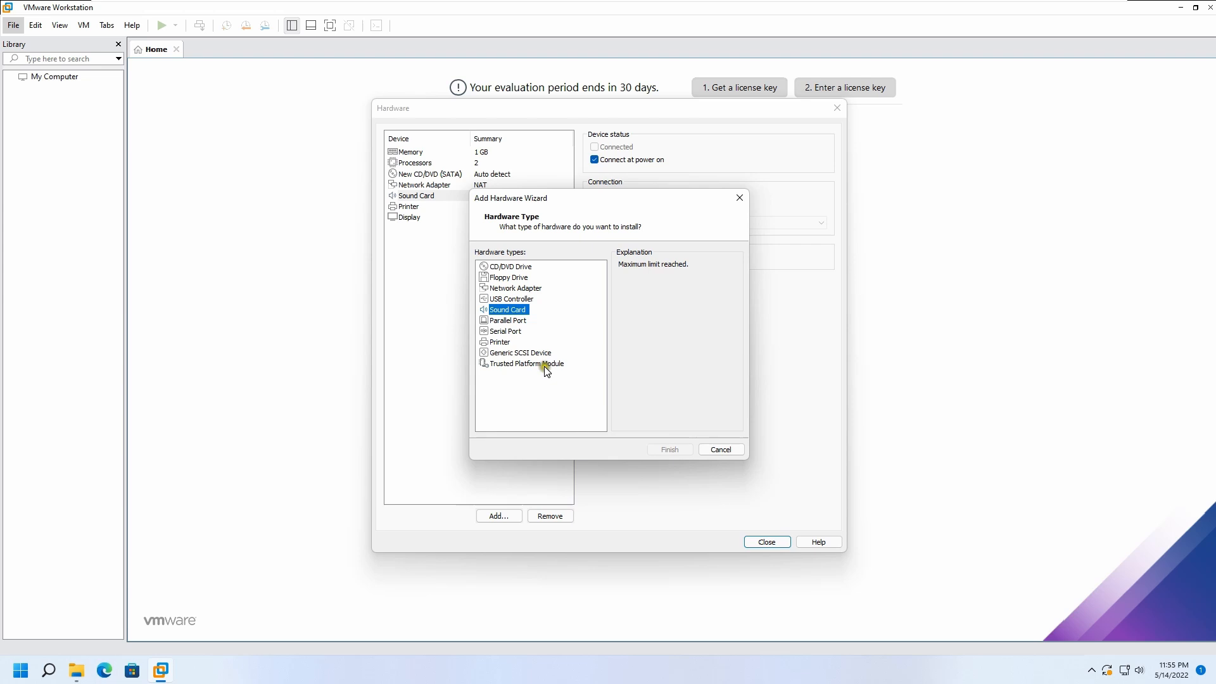
pyautogui.click(515, 299)
pyautogui.click(662, 448)
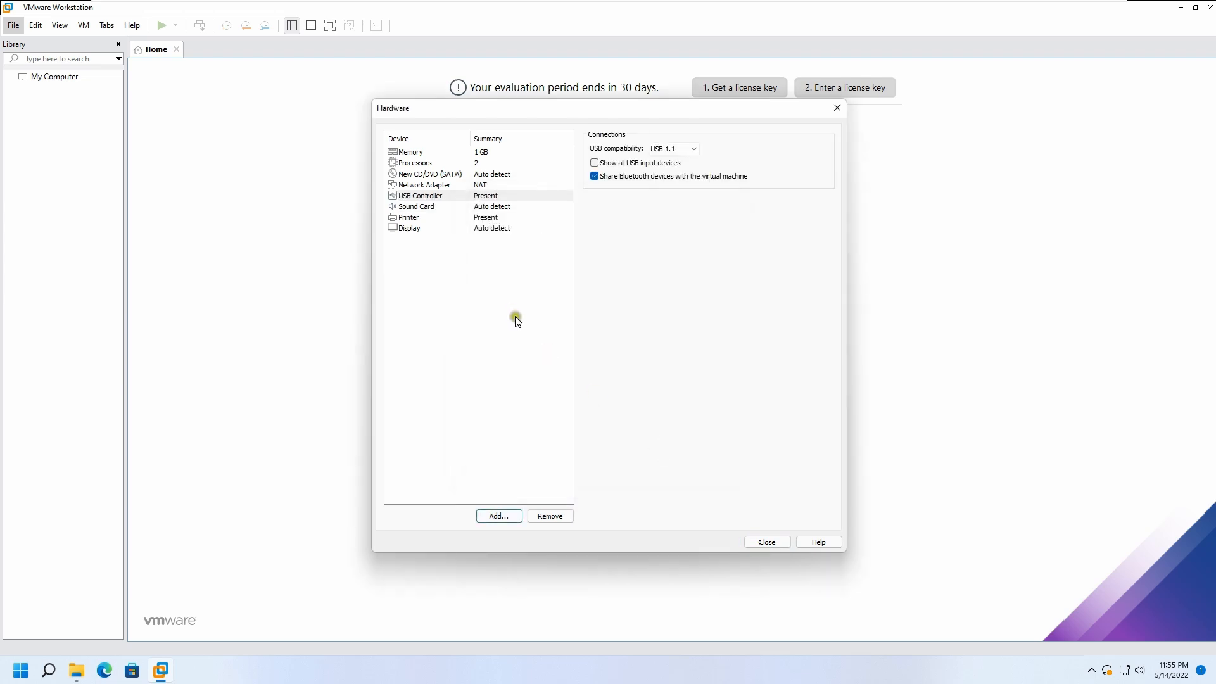
pyautogui.click(763, 542)
pyautogui.click(645, 450)
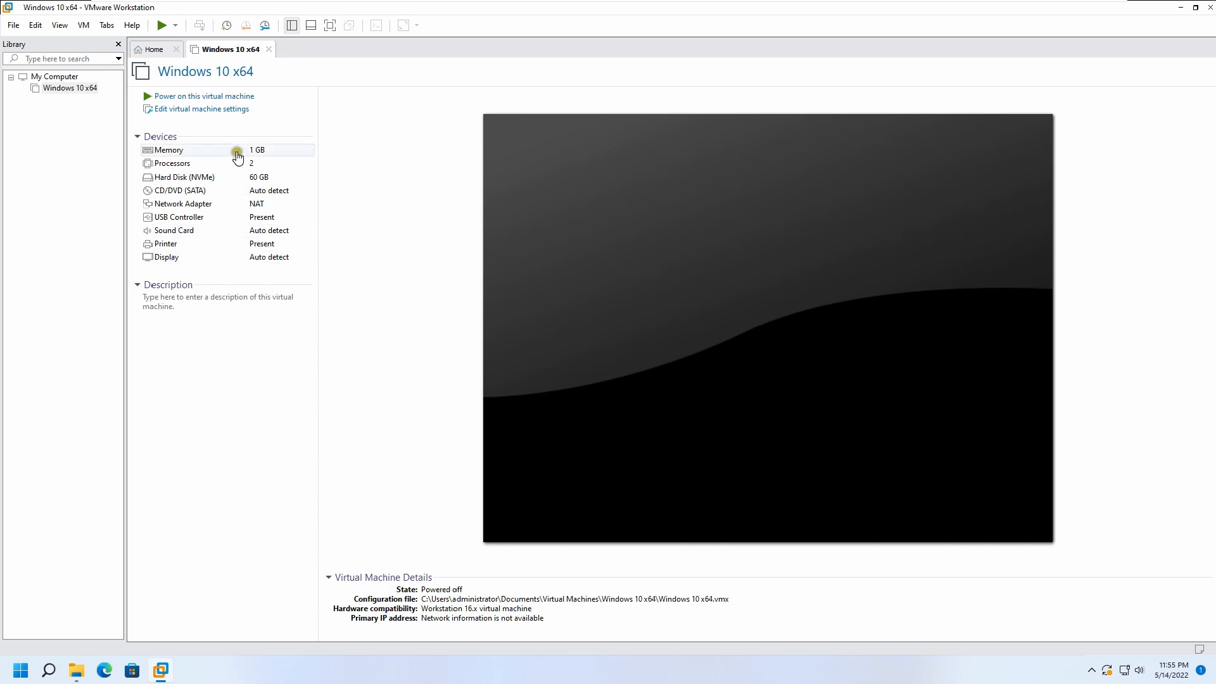
# Start another new virtual machine wizard and pick Linux with version Ubuntu 64-bit as the guest OS.
pyautogui.click(11, 26)
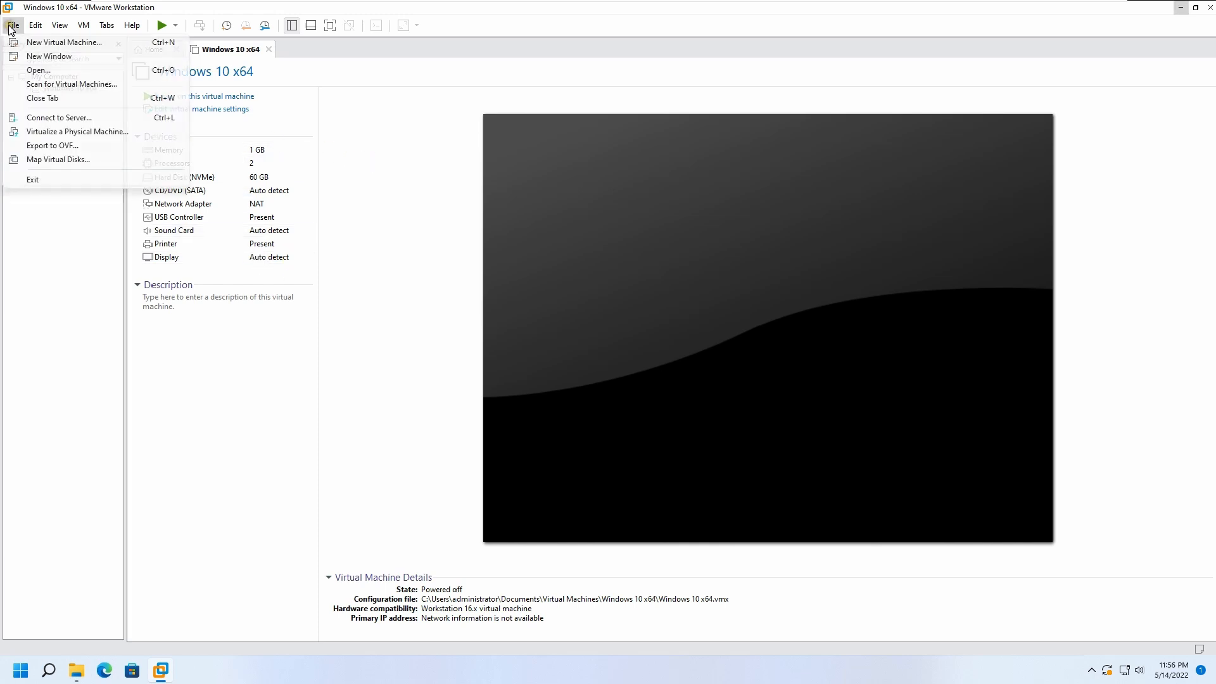
pyautogui.click(55, 44)
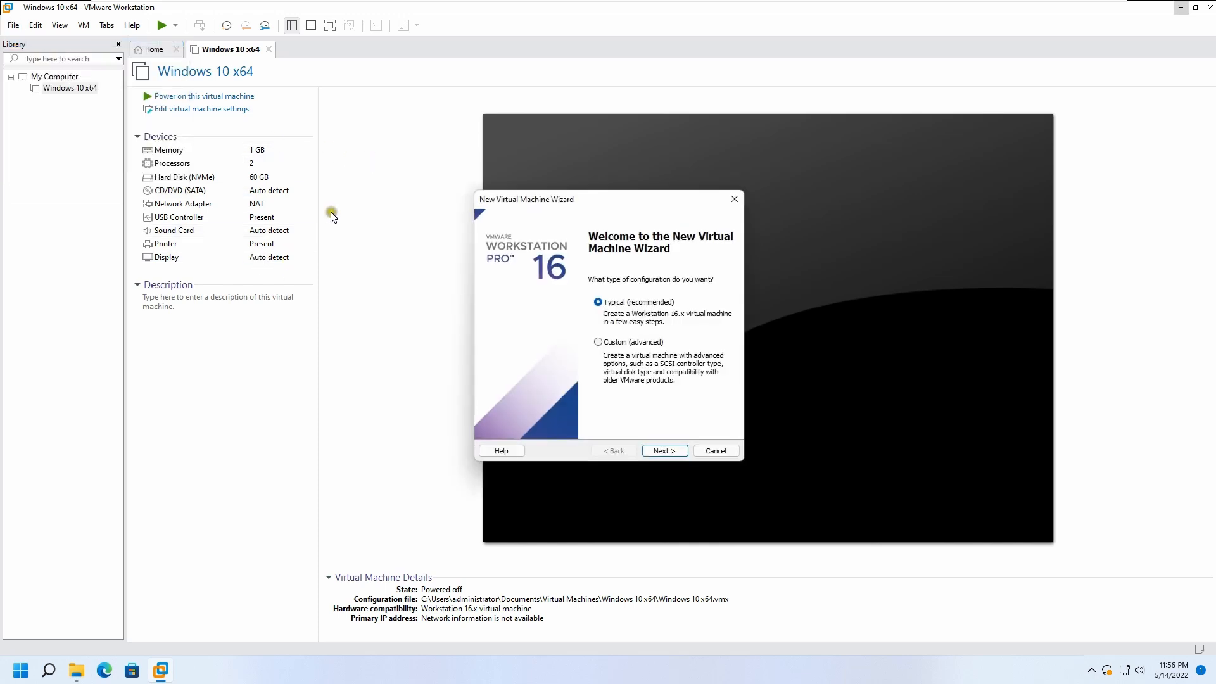
pyautogui.click(665, 452)
pyautogui.click(664, 442)
pyautogui.click(665, 448)
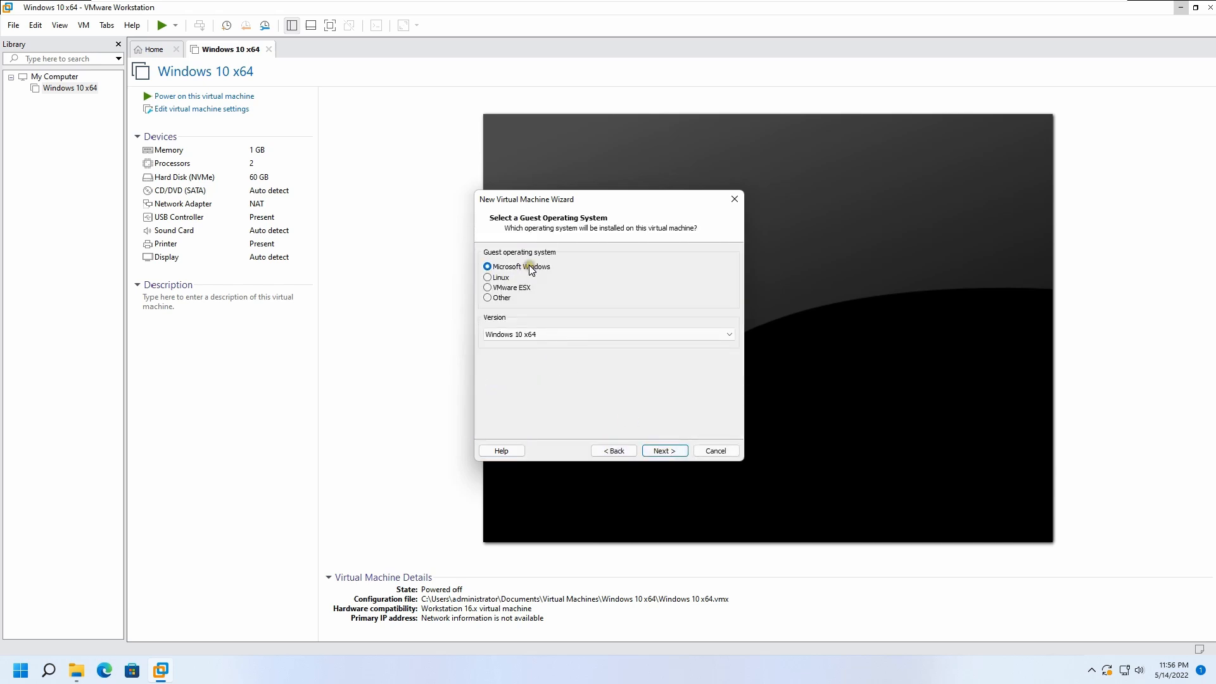
pyautogui.click(500, 278)
pyautogui.click(605, 335)
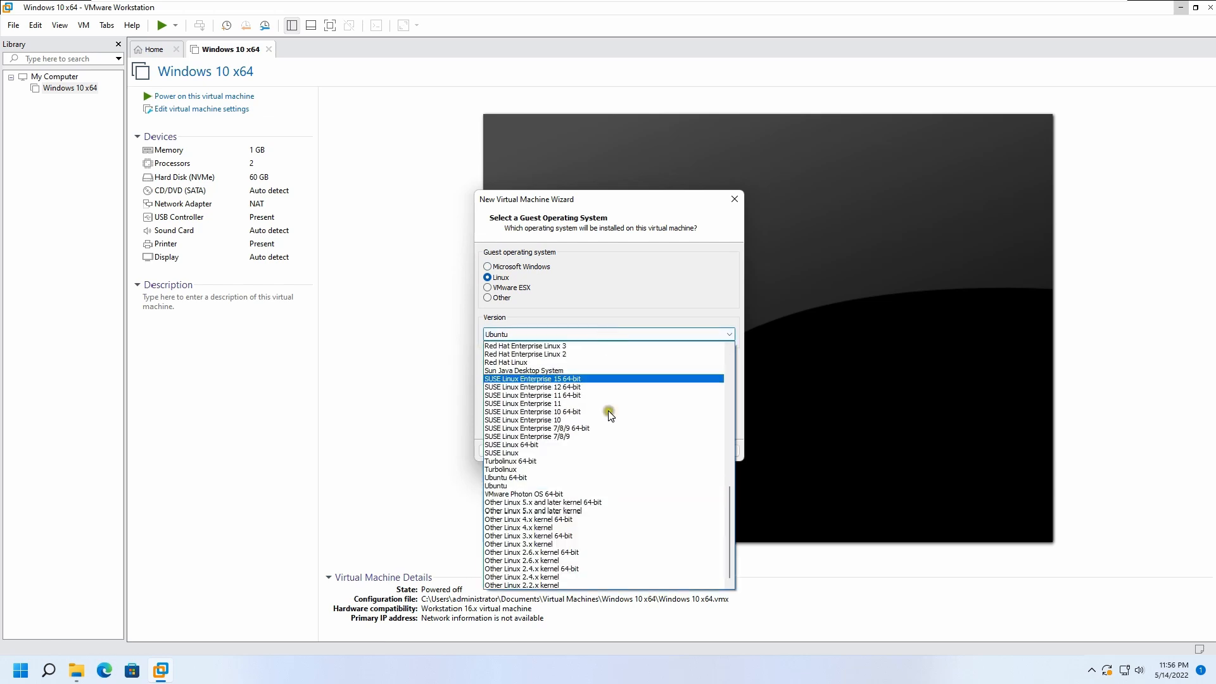
pyautogui.click(535, 478)
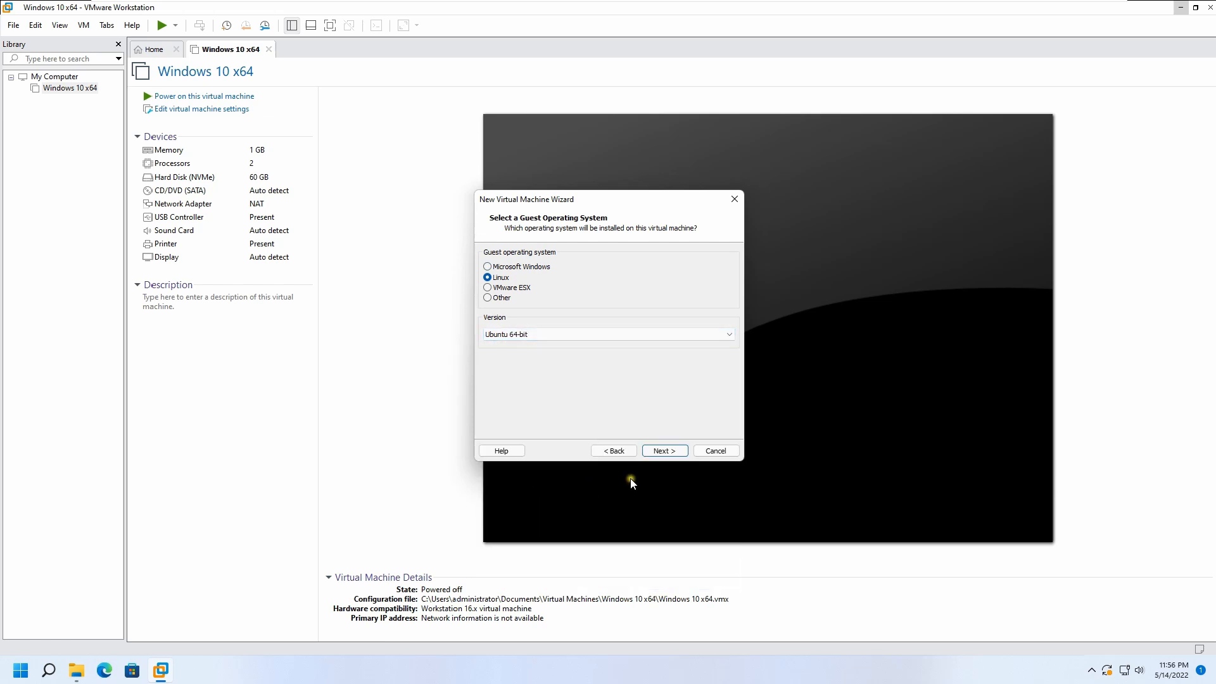
# Keep the default name, use a 120 GB single-file disk, and finish creating the Ubuntu 64-bit machine.
pyautogui.click(661, 451)
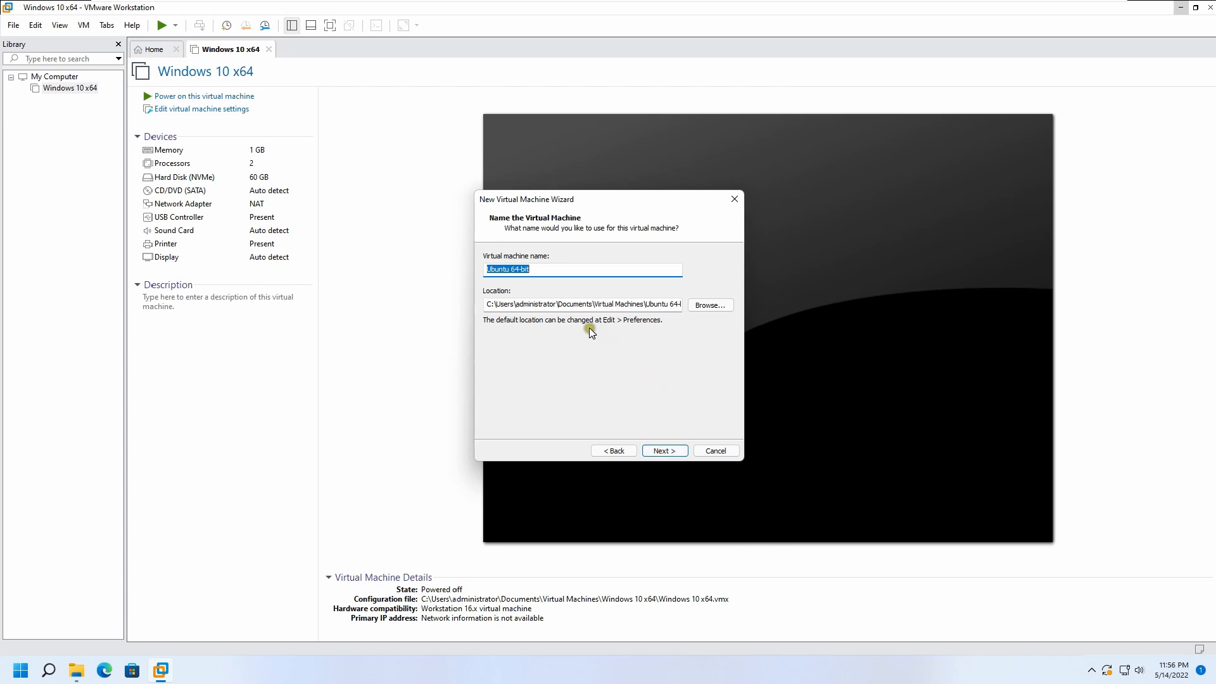
pyautogui.click(670, 451)
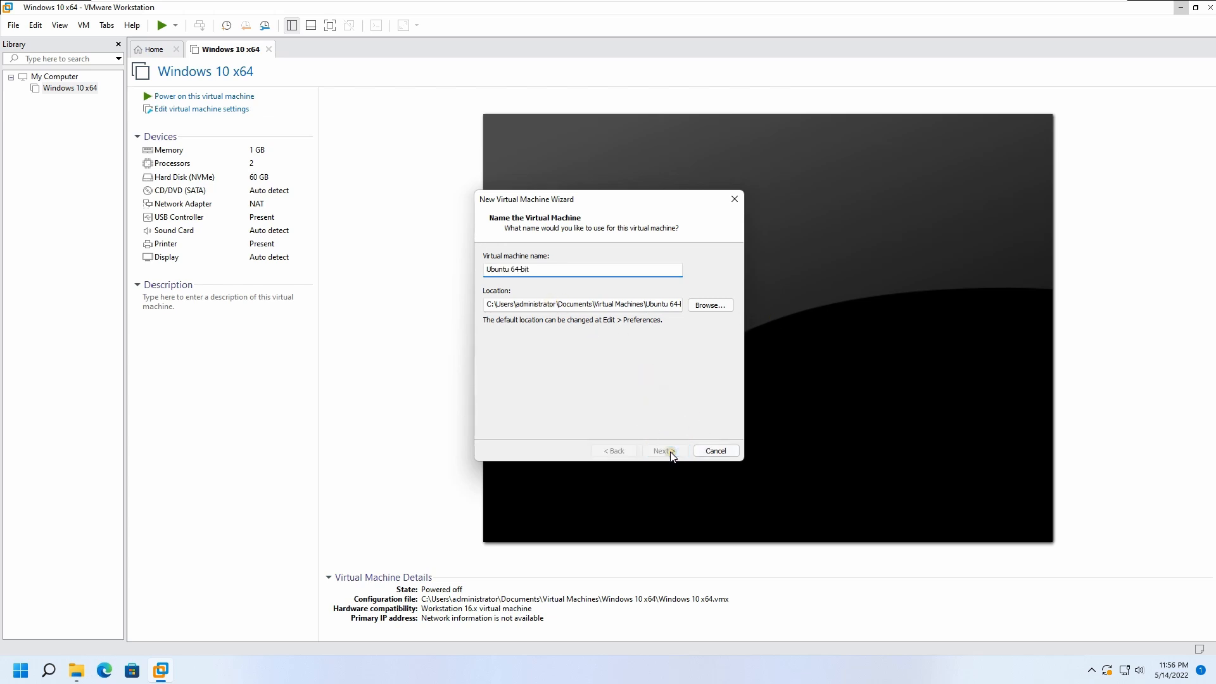
pyautogui.click(523, 333)
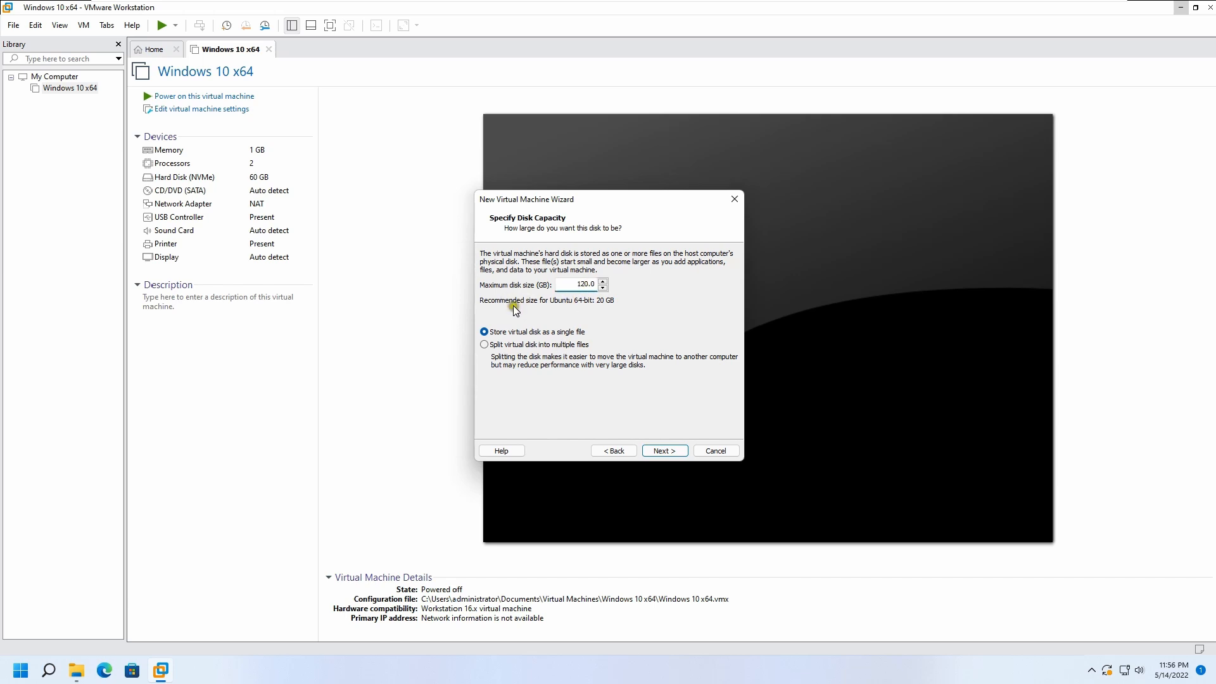
pyautogui.click(665, 451)
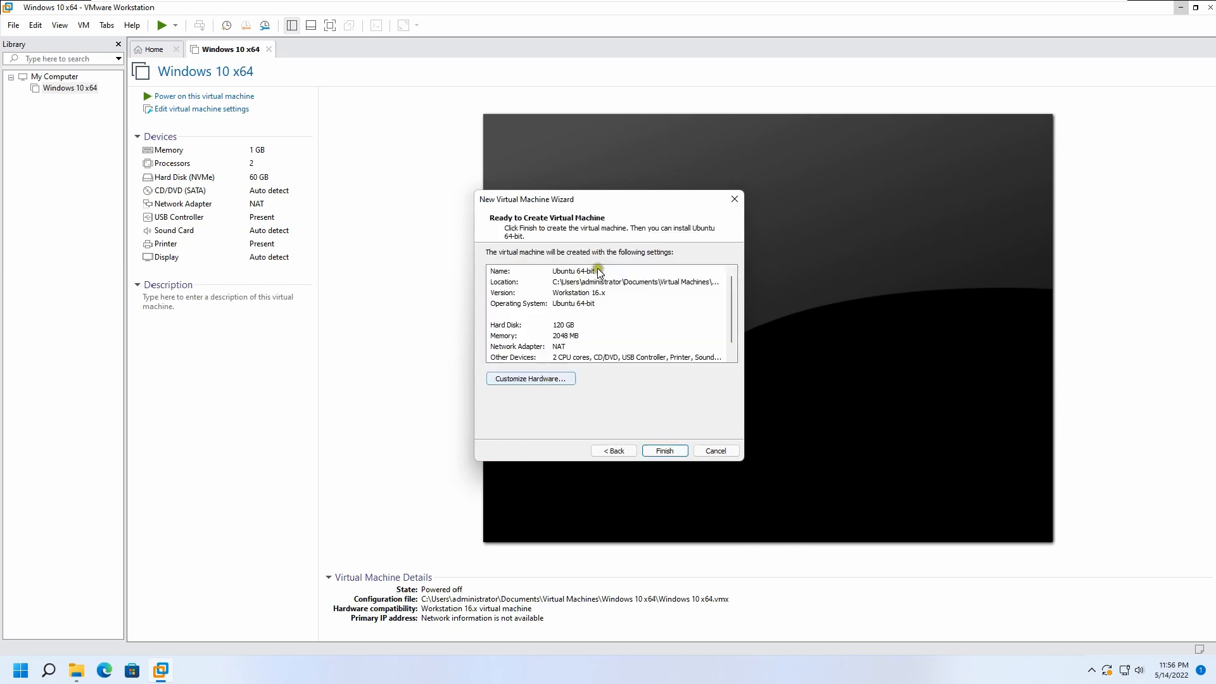
pyautogui.click(666, 451)
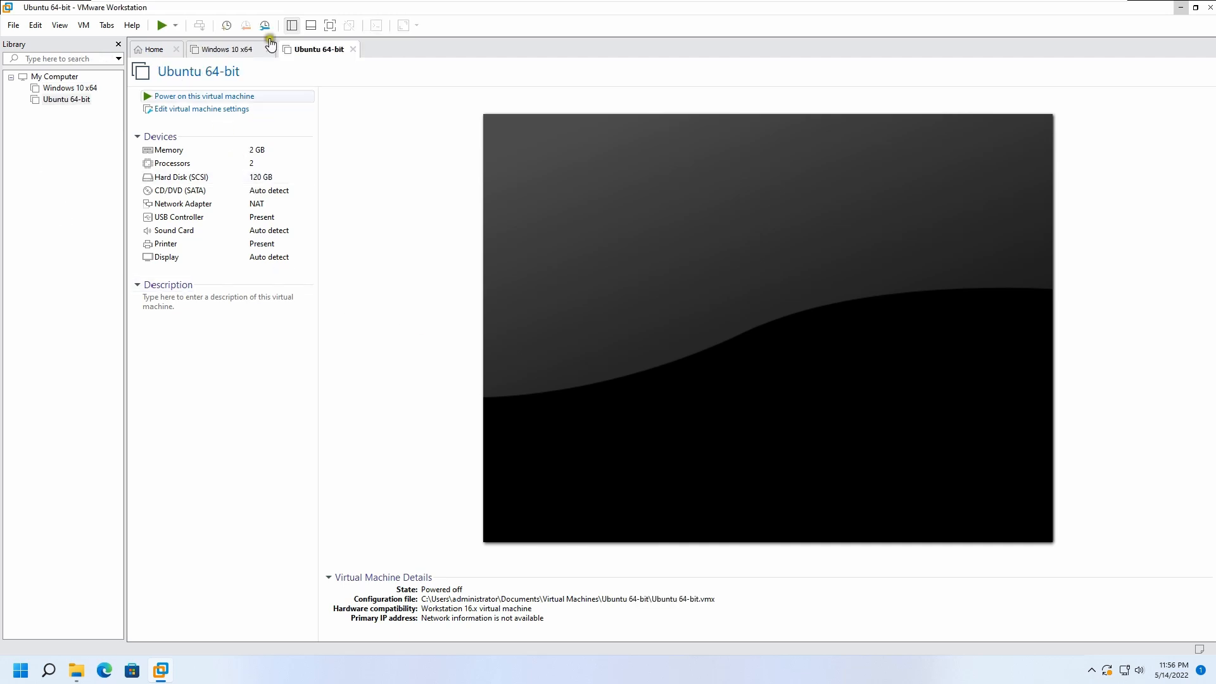
# Switch between the Windows 10 x64 and Ubuntu 64-bit virtual machines.
pyautogui.click(236, 51)
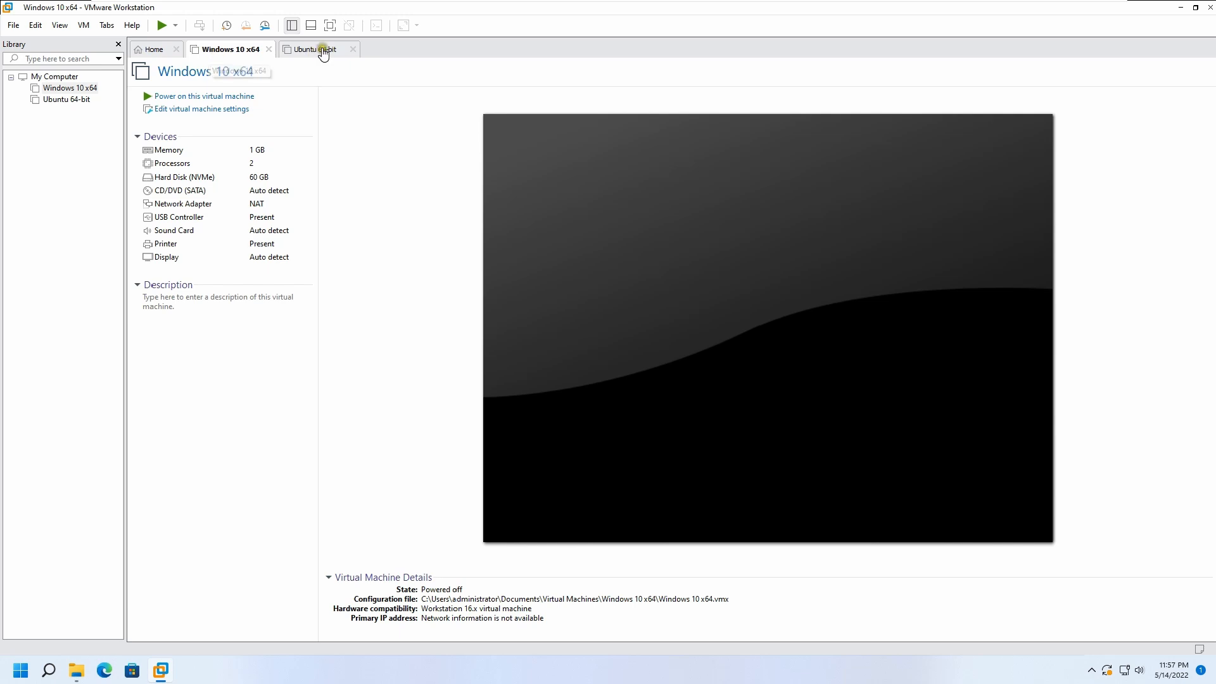
pyautogui.click(68, 100)
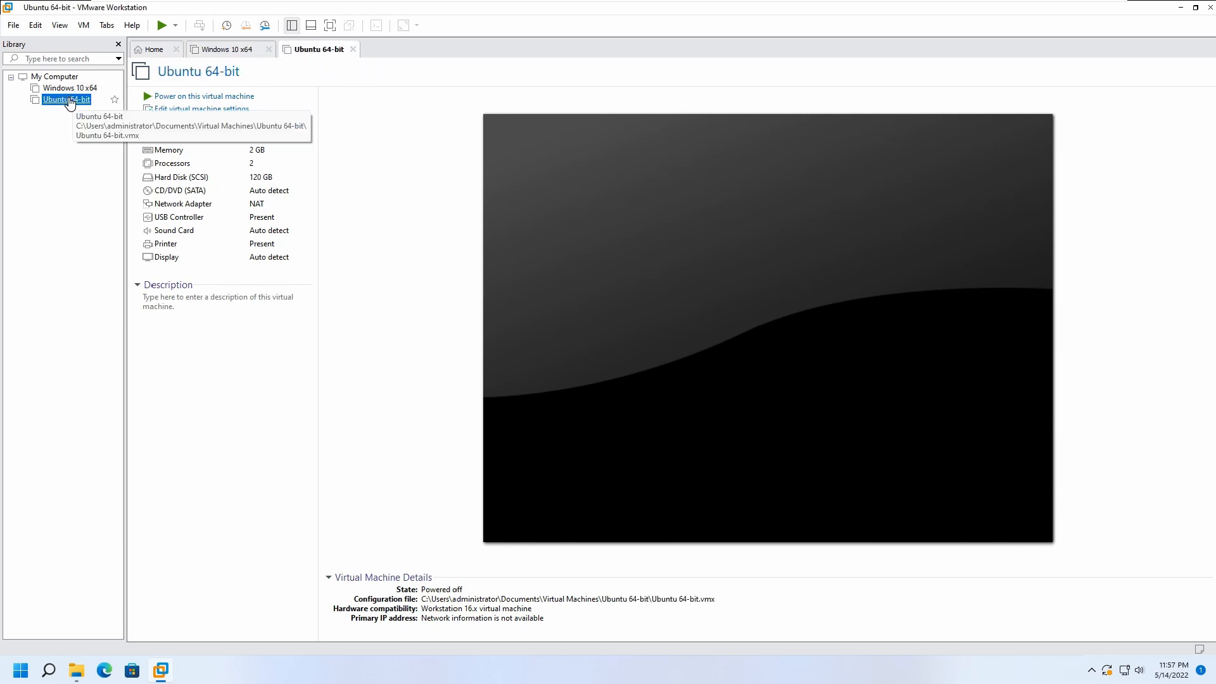
pyautogui.click(243, 53)
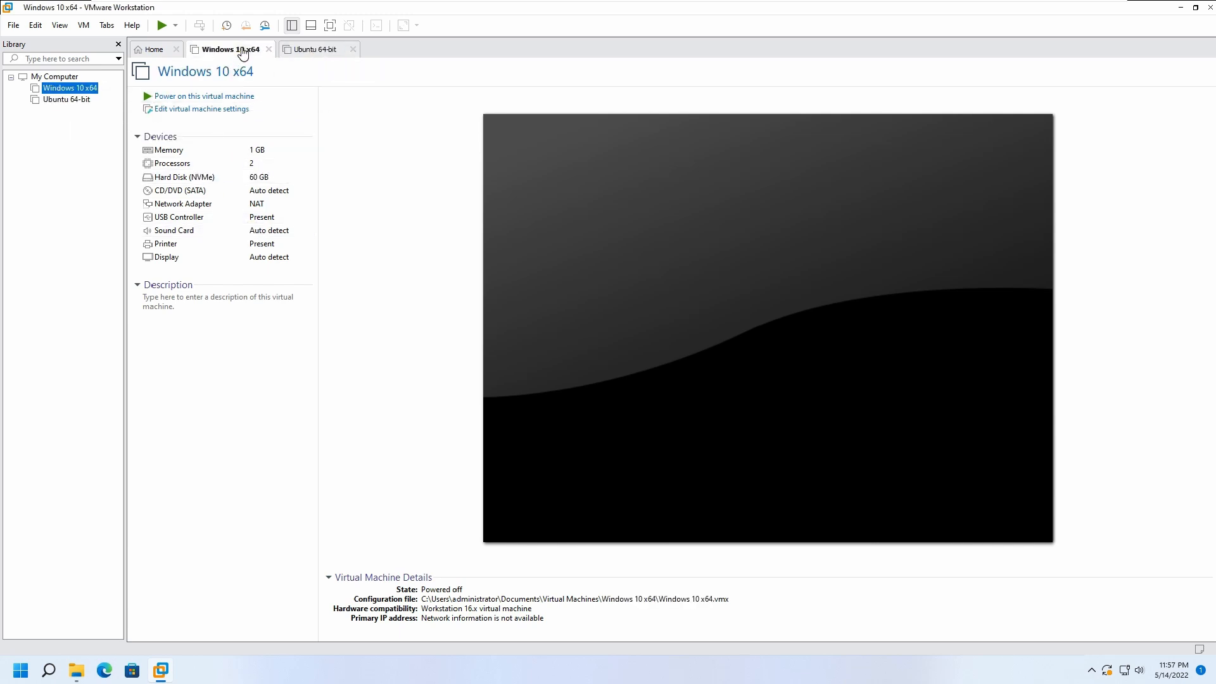
# Try setting the Windows 10 x64 CD/DVD drive to an ISO image file, browsing the DVD drive and This PC.
pyautogui.click(193, 109)
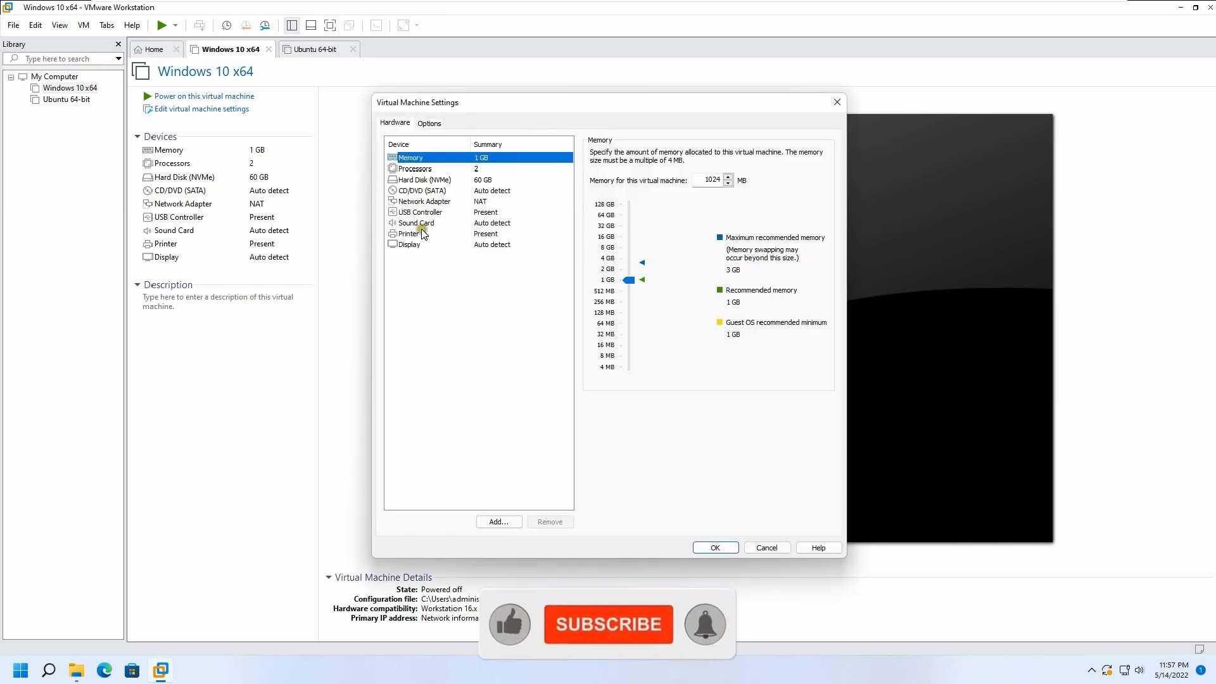
pyautogui.click(422, 191)
pyautogui.click(621, 230)
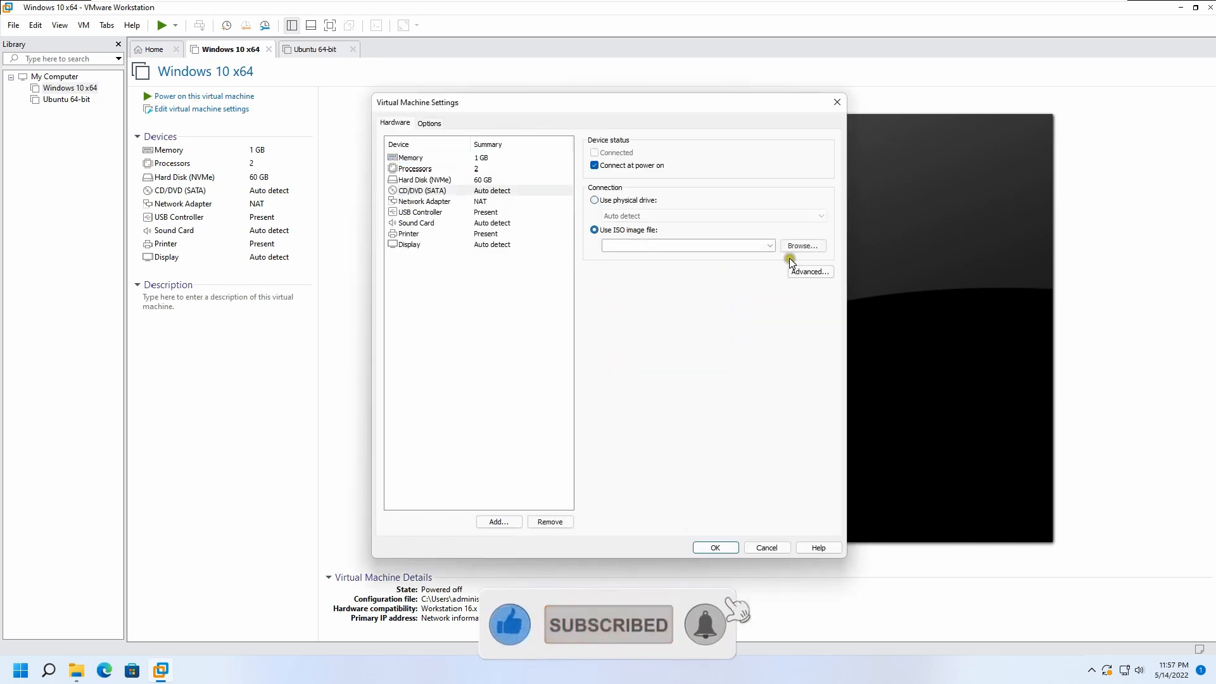
pyautogui.click(807, 248)
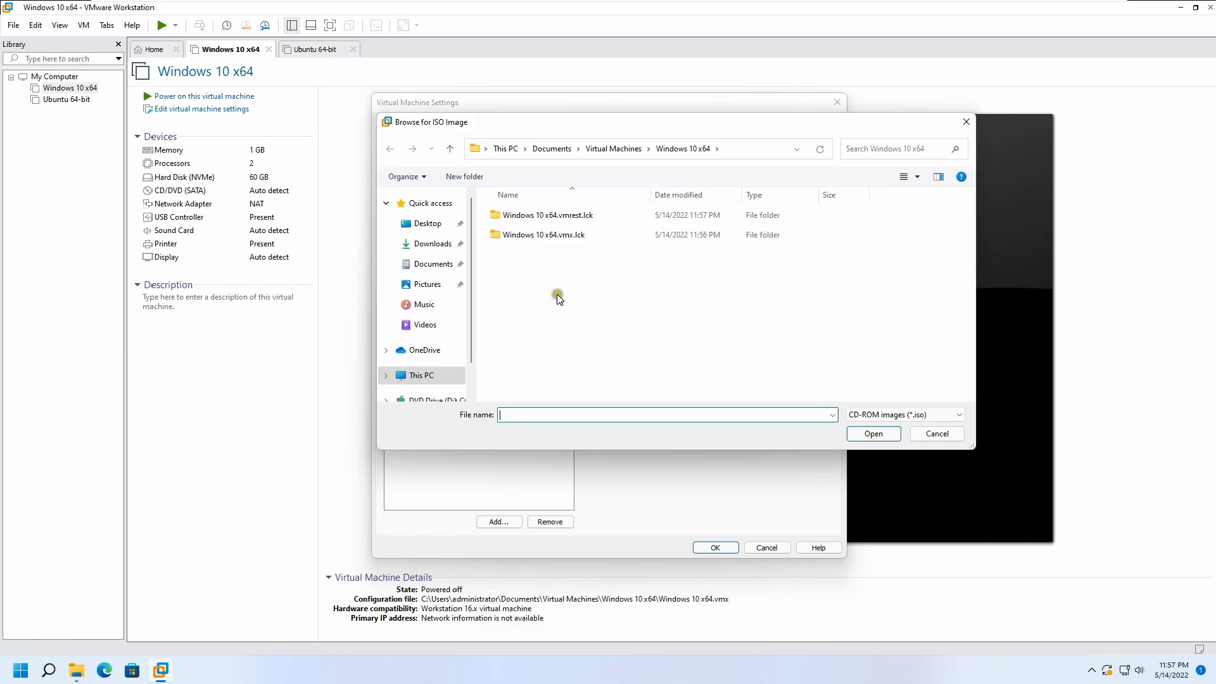
pyautogui.click(430, 399)
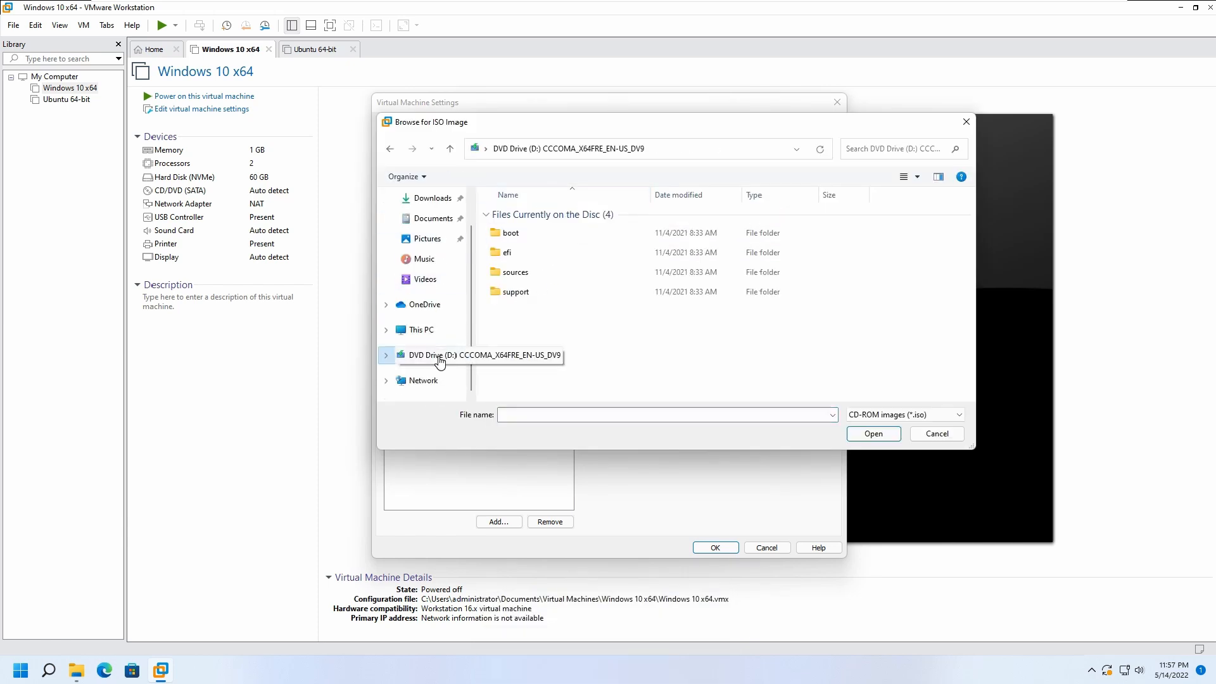
pyautogui.click(940, 434)
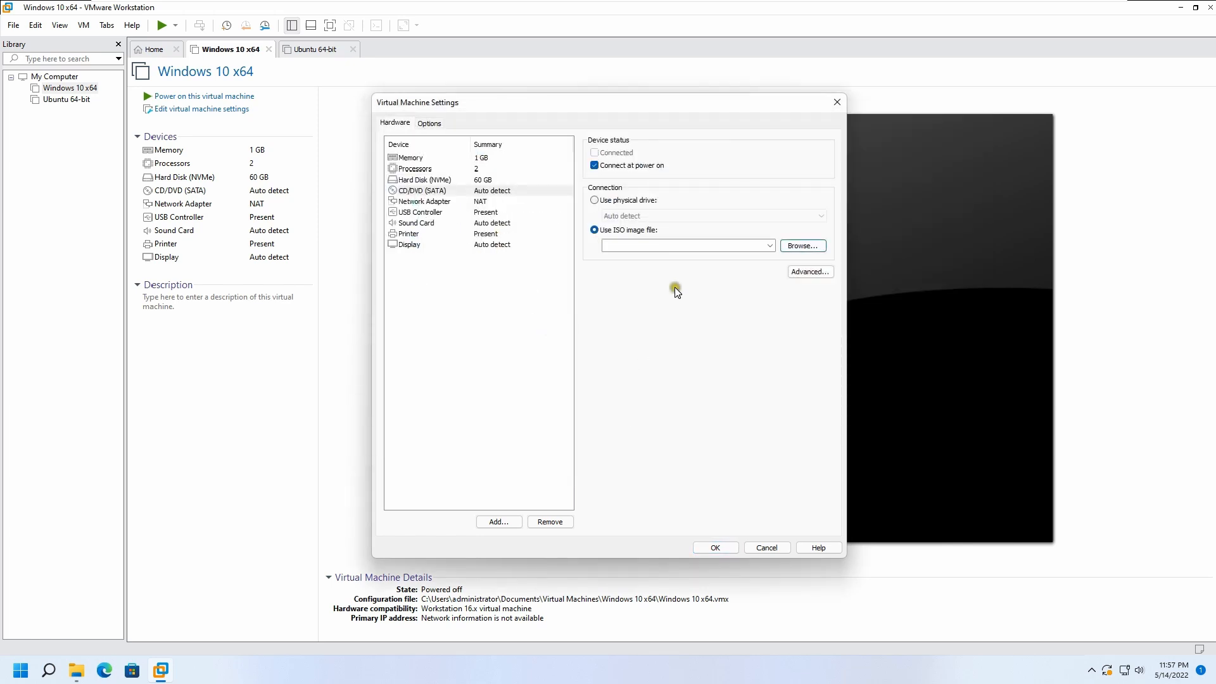
pyautogui.click(802, 246)
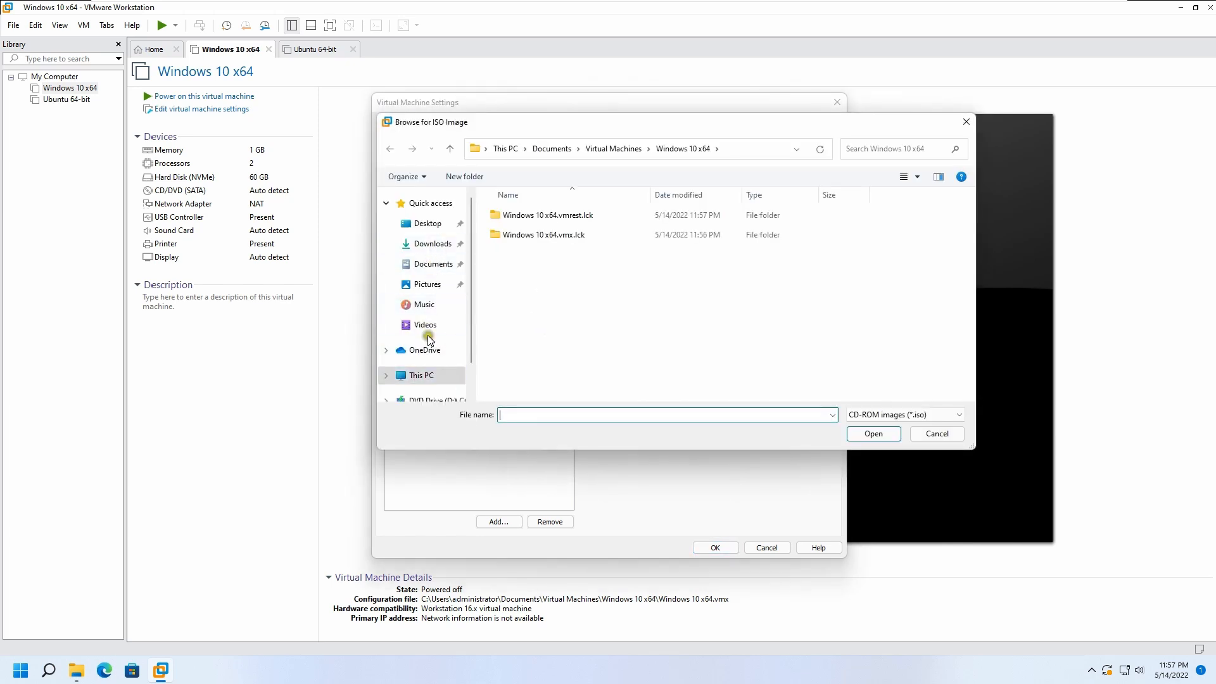
pyautogui.click(424, 374)
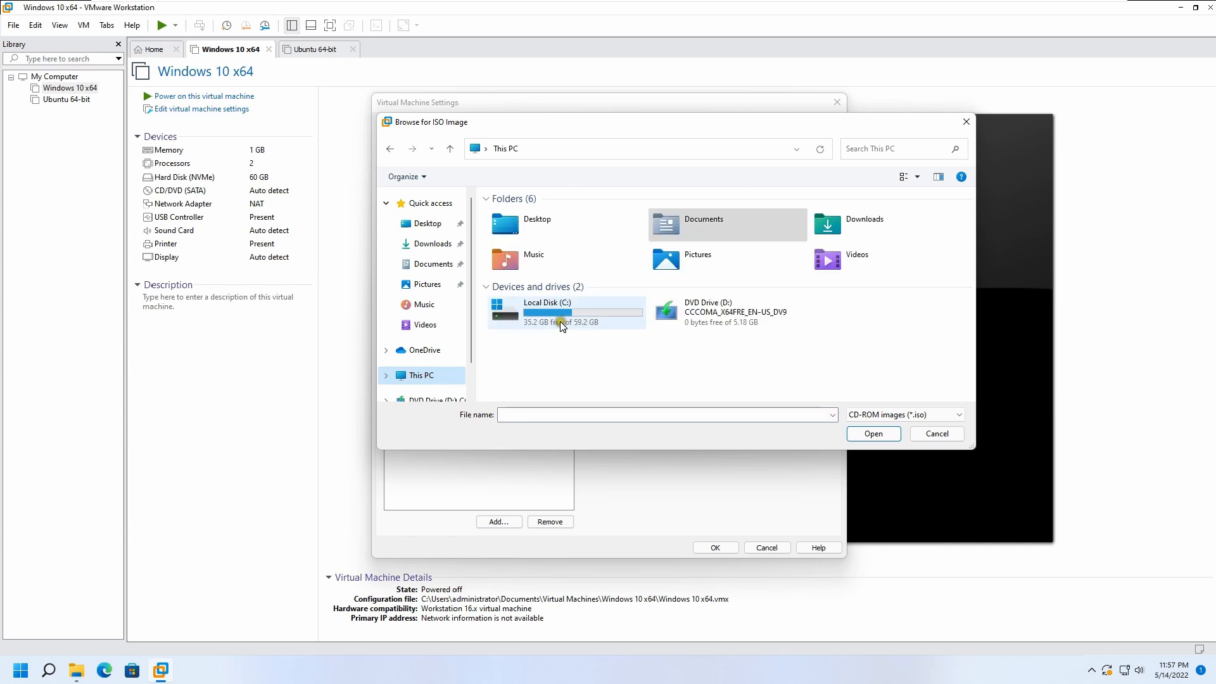
pyautogui.click(939, 433)
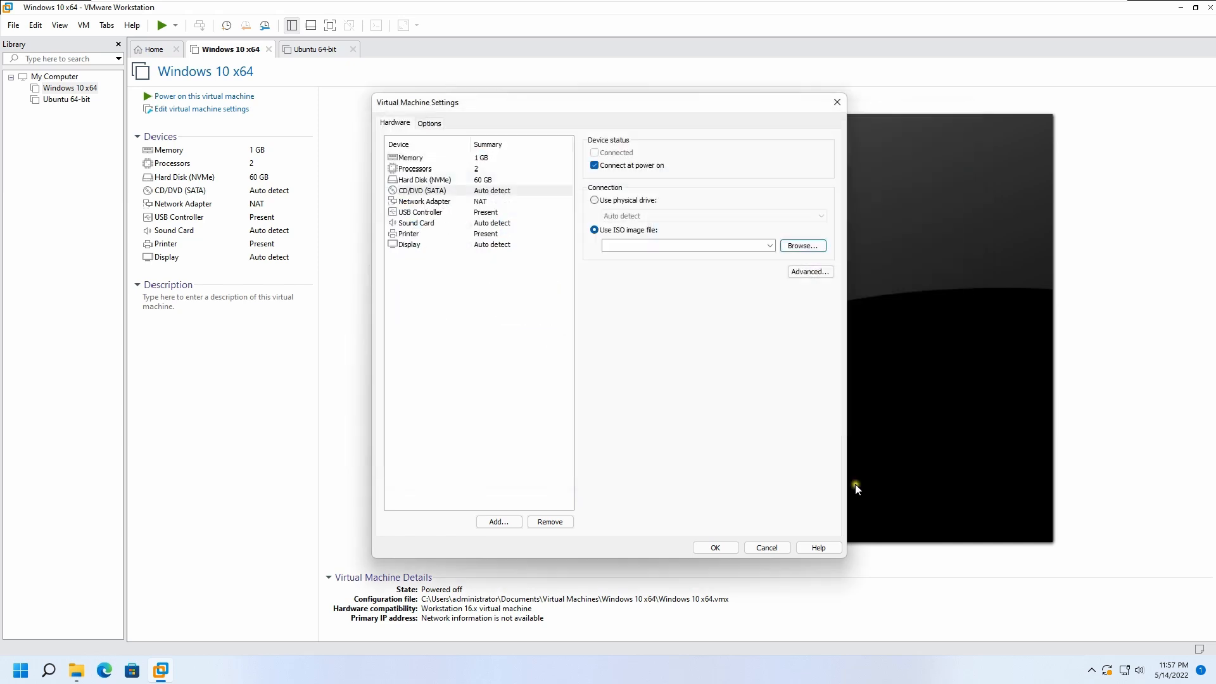
pyautogui.click(757, 549)
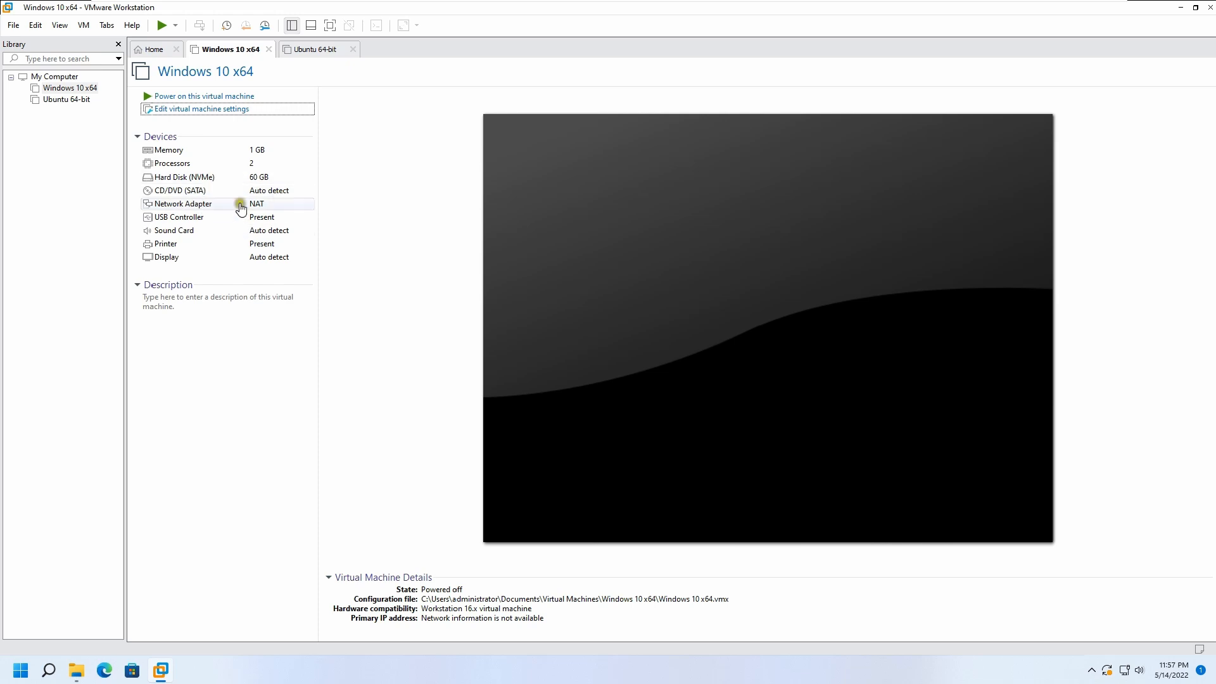